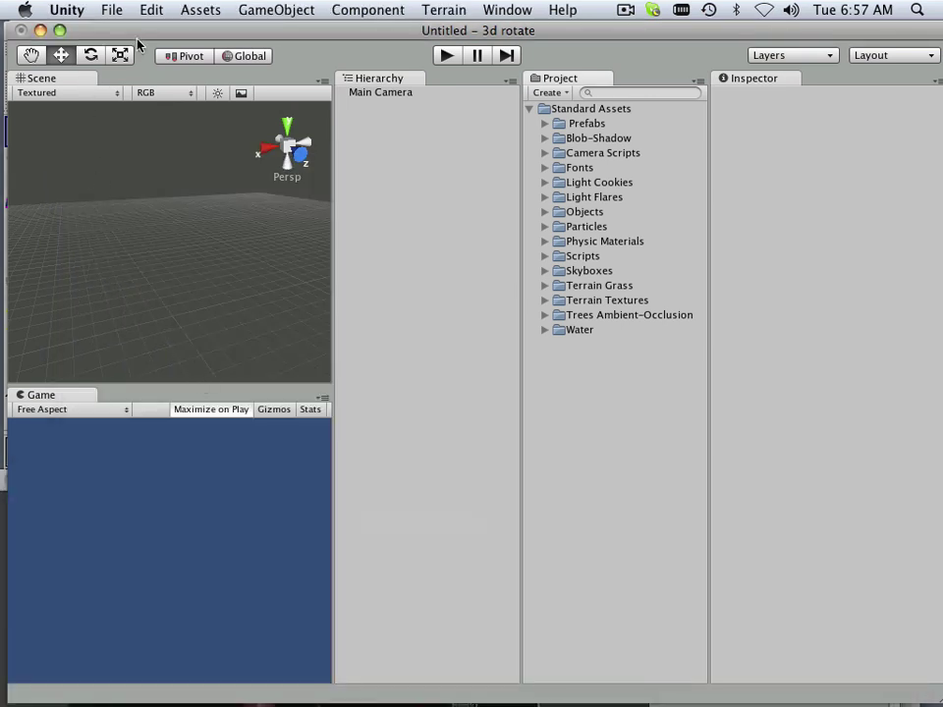
Nudge the Unity window over and open the File menu to start a new project
{"action": "left_click_drag", "start_coordinate": [141, 37], "coordinate": [135, 37]}
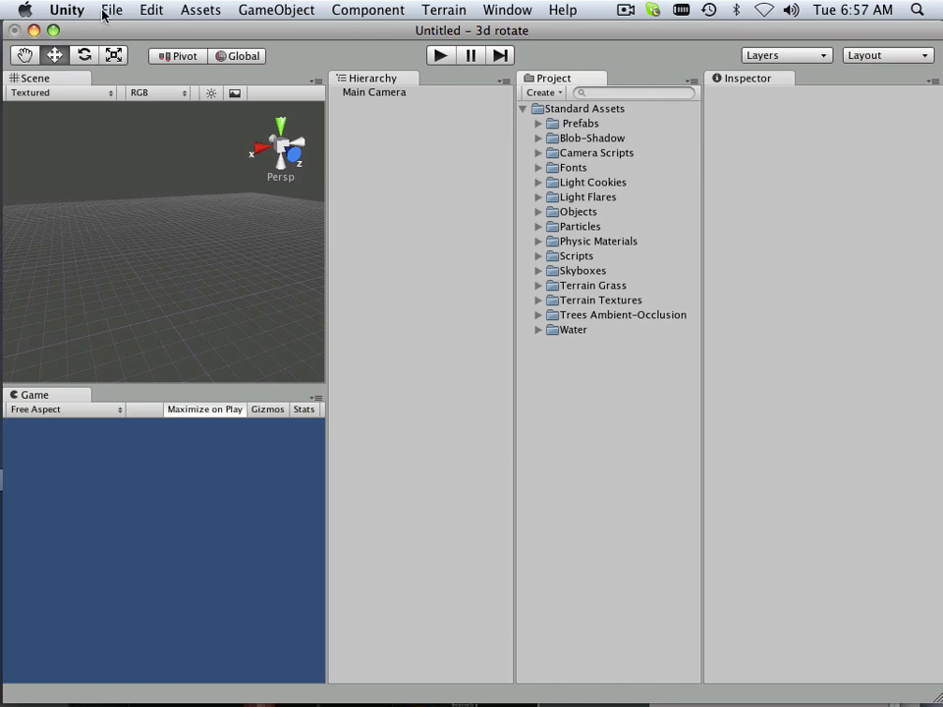
{"action": "left_click", "coordinate": [104, 13]}
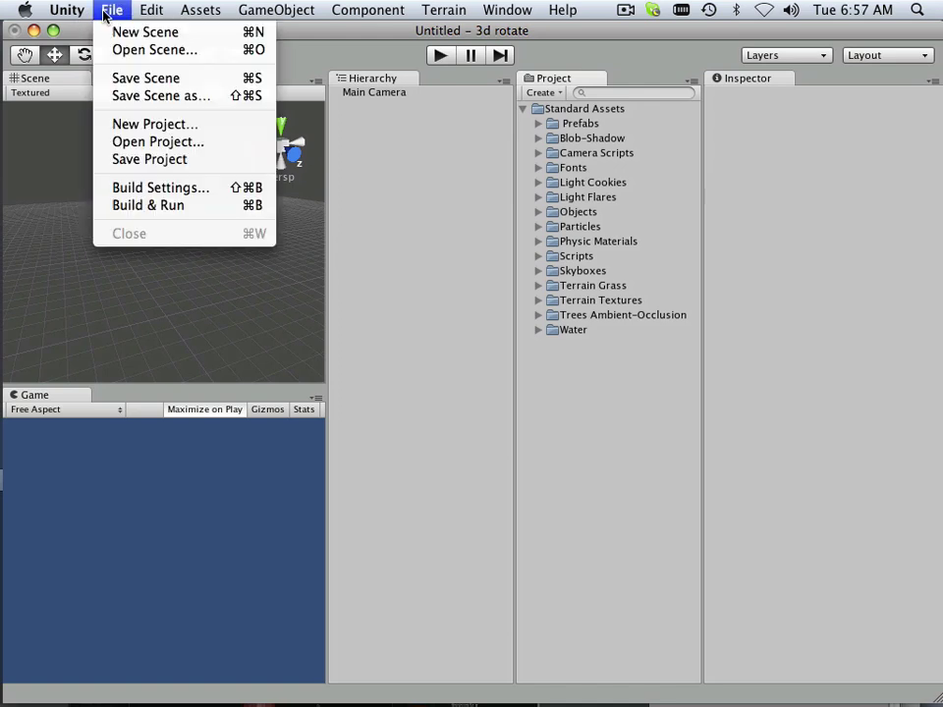
Start a new project and browse to mac-hd > Users > Shared > Unity for its location
{"action": "left_click", "coordinate": [128, 132]}
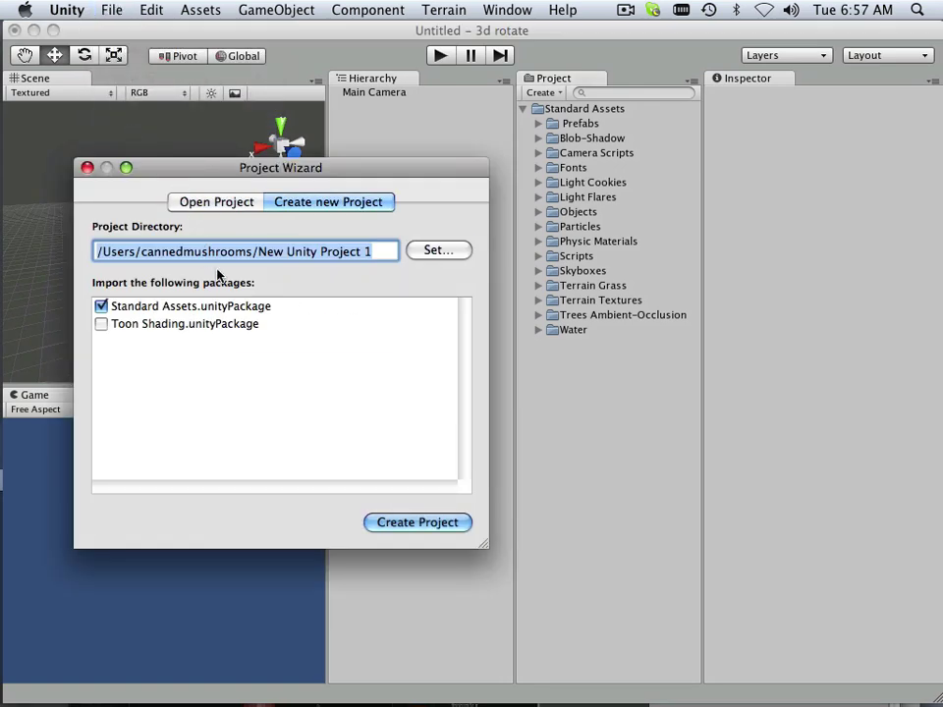
{"action": "left_click", "coordinate": [436, 250]}
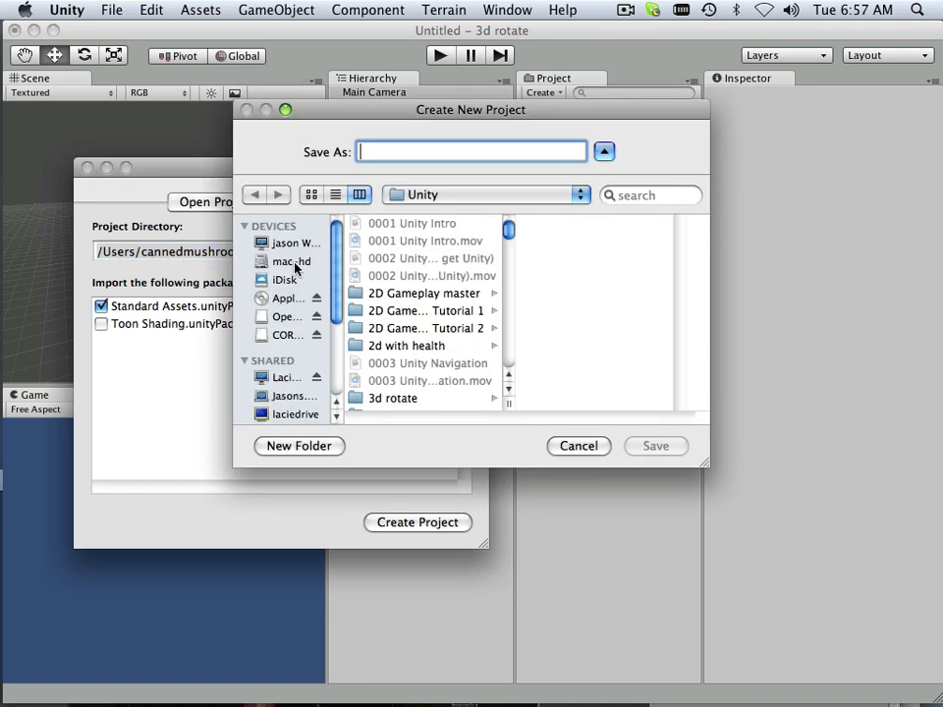
{"action": "left_click", "coordinate": [292, 262]}
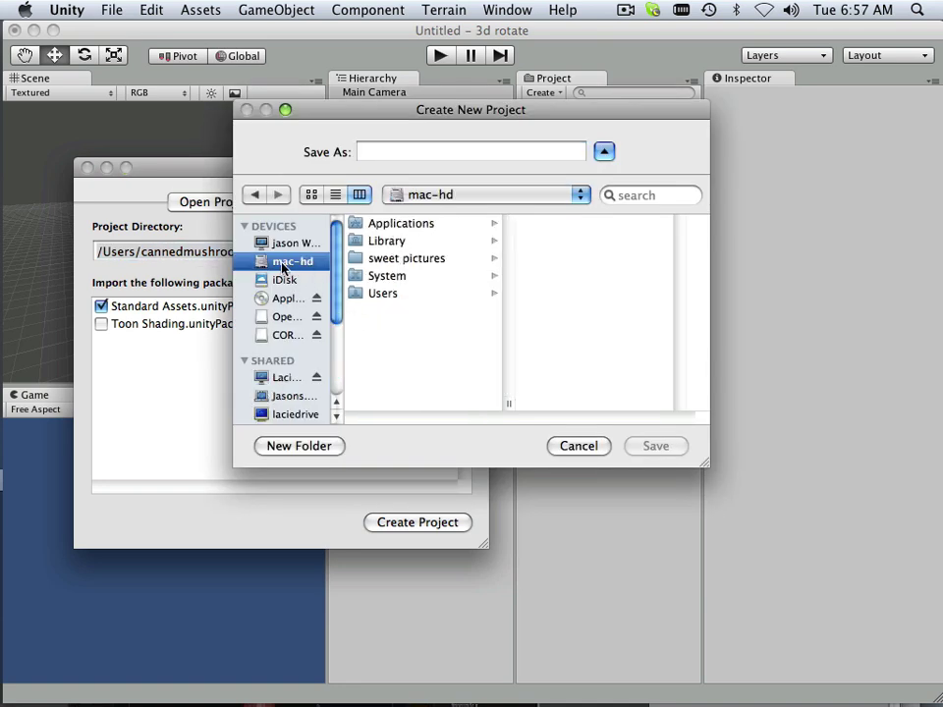
{"action": "left_click", "coordinate": [376, 294]}
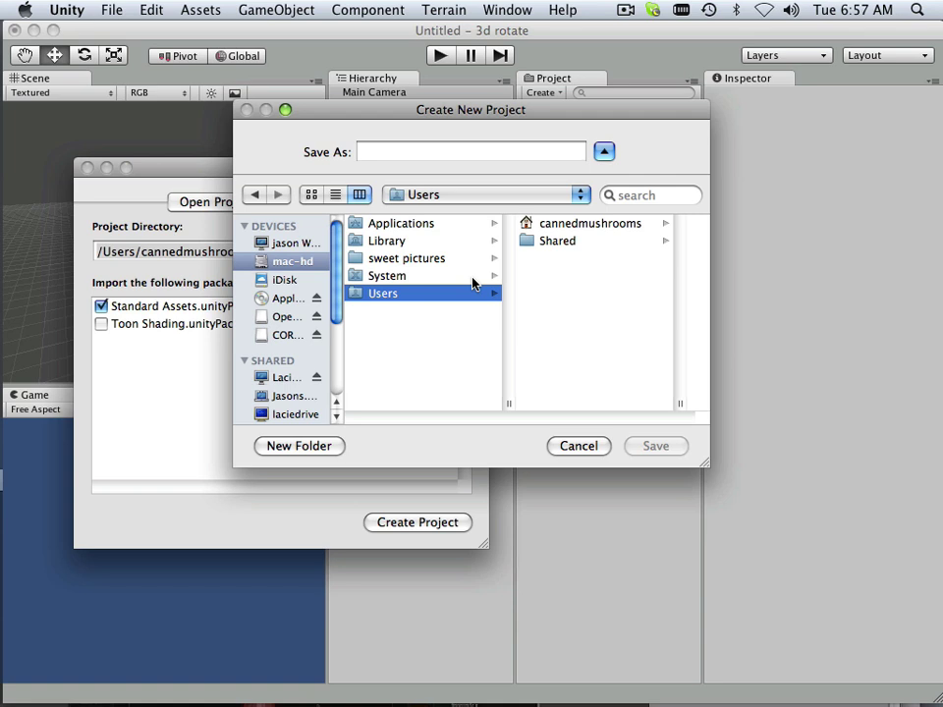
{"action": "left_click", "coordinate": [541, 249]}
{"action": "scroll", "coordinate": [601, 334], "scroll_direction": "down", "scroll_amount": 8}
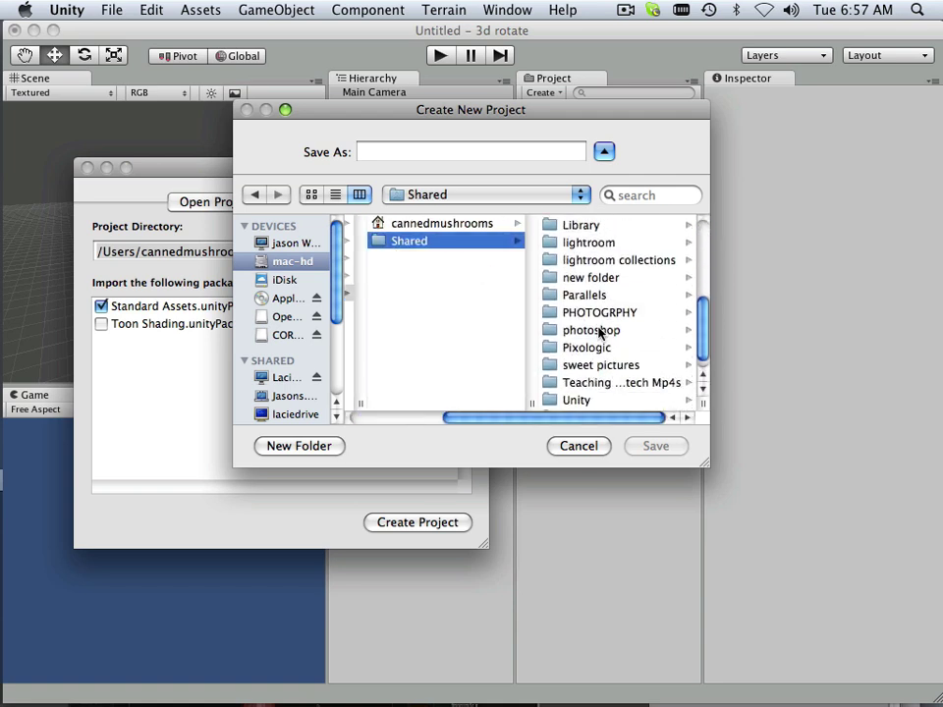
{"action": "left_click", "coordinate": [590, 385]}
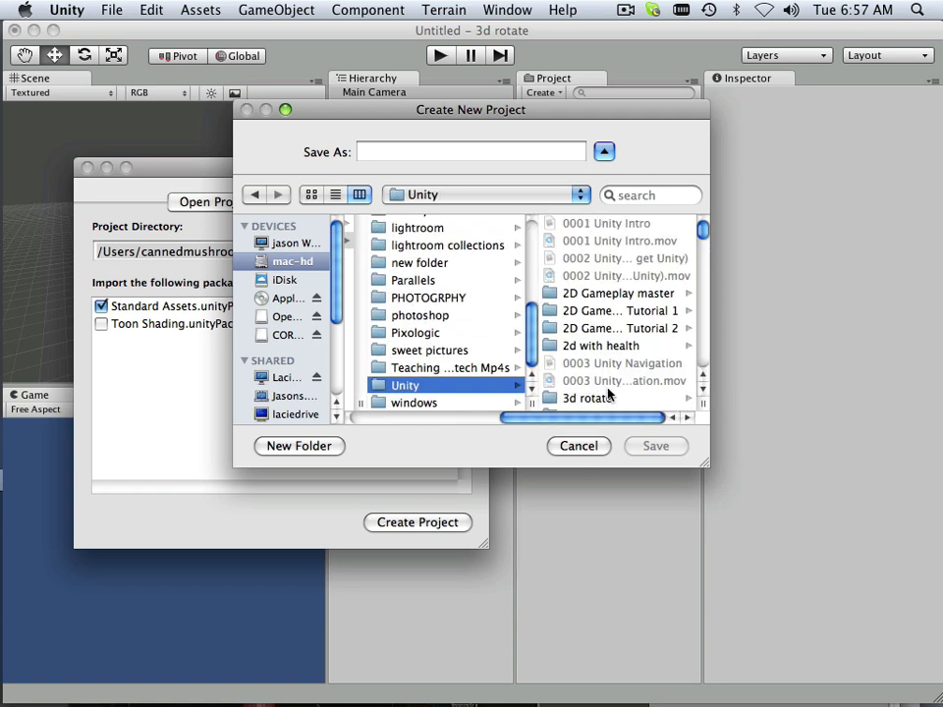
{"action": "scroll", "coordinate": [604, 385], "scroll_direction": "down", "scroll_amount": 10}
{"action": "scroll", "coordinate": [604, 379], "scroll_direction": "up", "scroll_amount": 10}
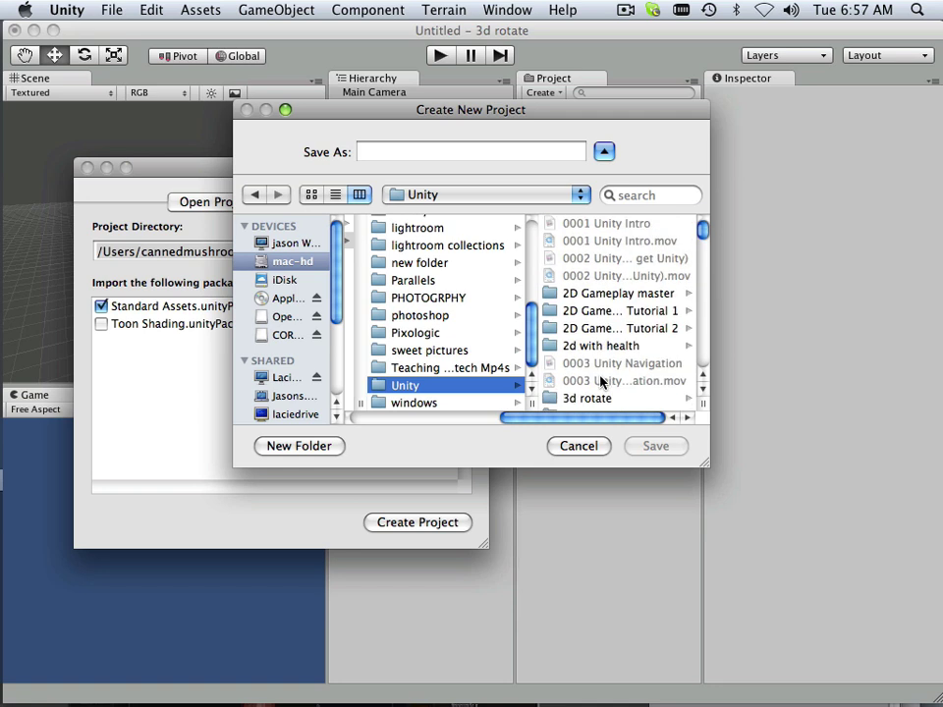
Name the project folder 'Rotate Tool' and save the location
{"action": "left_click", "coordinate": [385, 152]}
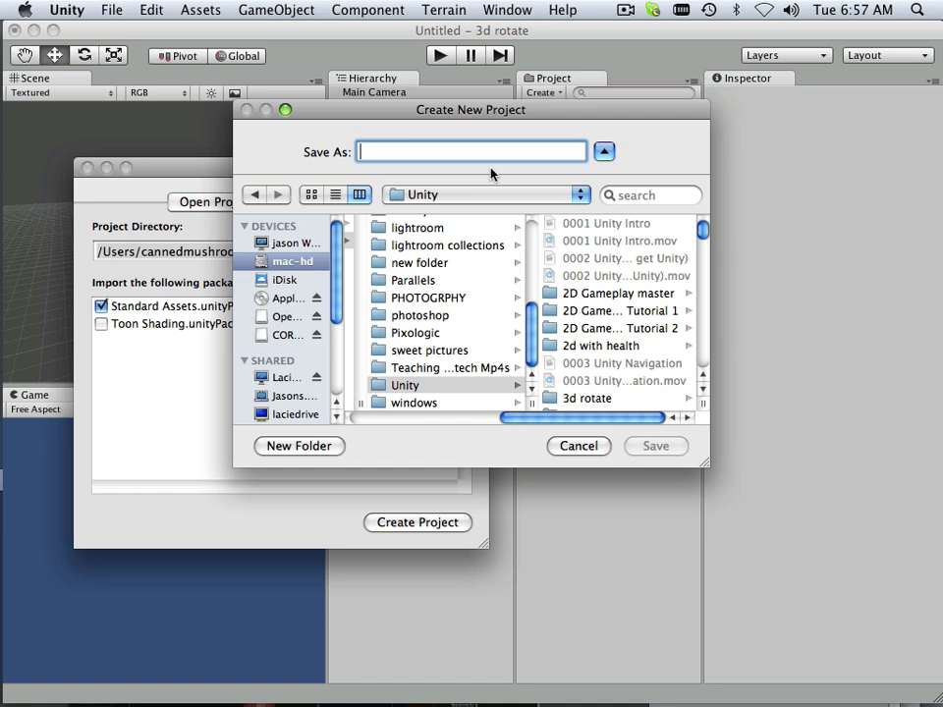
{"action": "type", "text": "Rotate"}
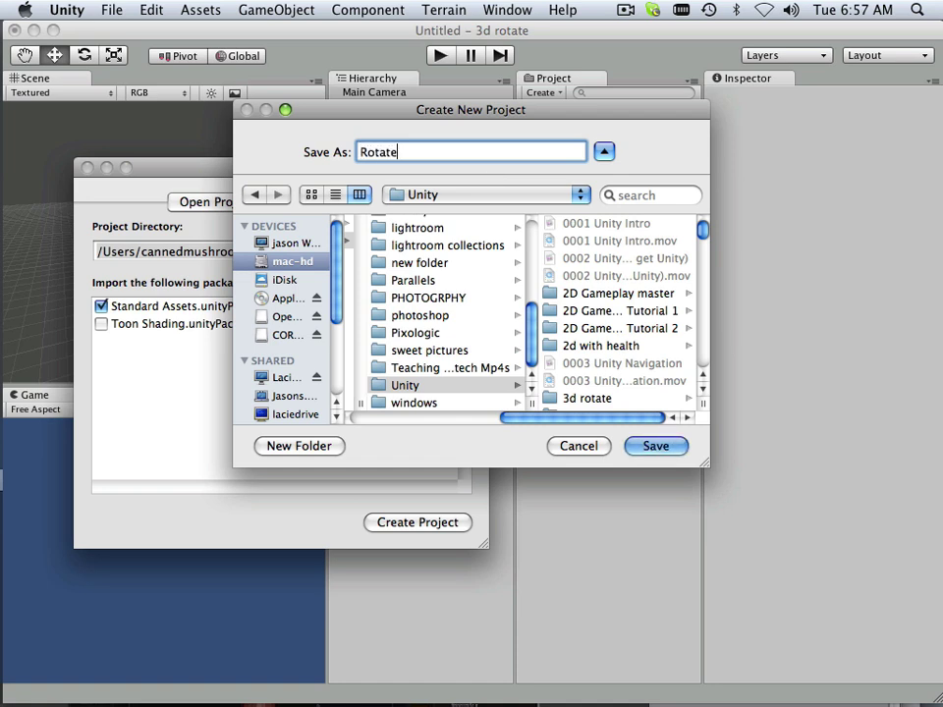
{"action": "type", "text": " Tool"}
{"action": "left_click", "coordinate": [653, 445]}
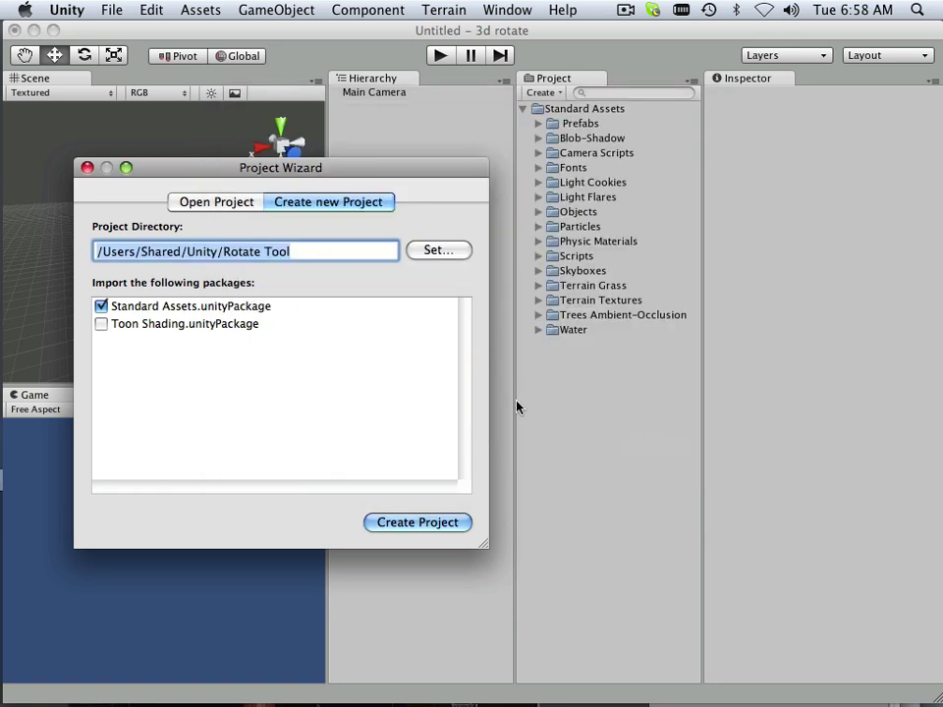
Create the project, saving the untitled scene as 'Rotate' in Standard Assets
{"action": "left_click", "coordinate": [407, 526]}
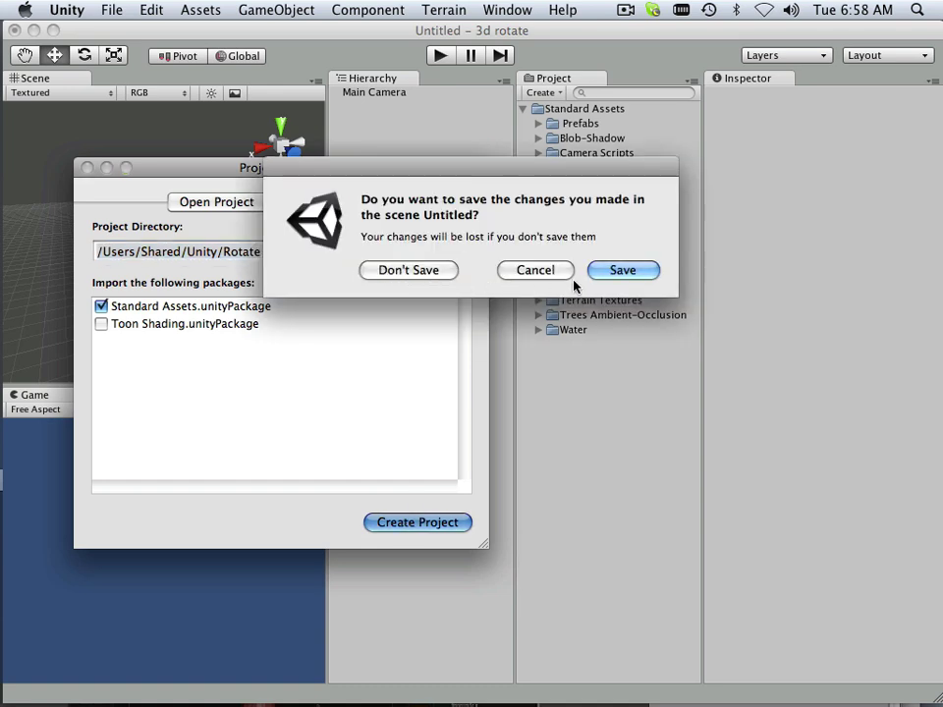
{"action": "left_click", "coordinate": [602, 273]}
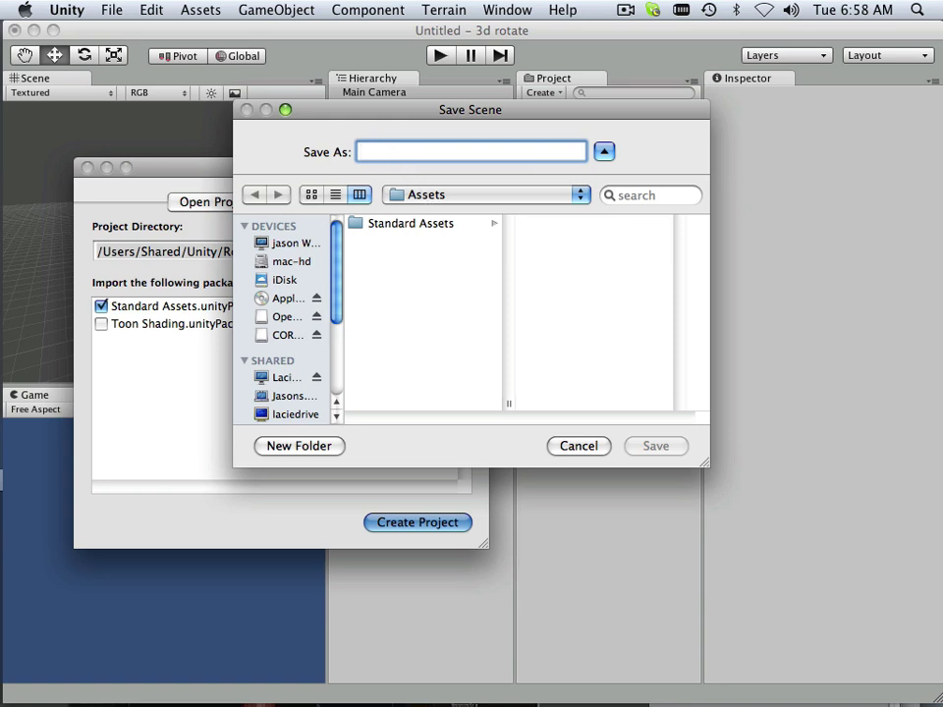
{"action": "type", "text": "Rat"}
{"action": "key", "text": "BackSpace"}
{"action": "key", "text": "BackSpace"}
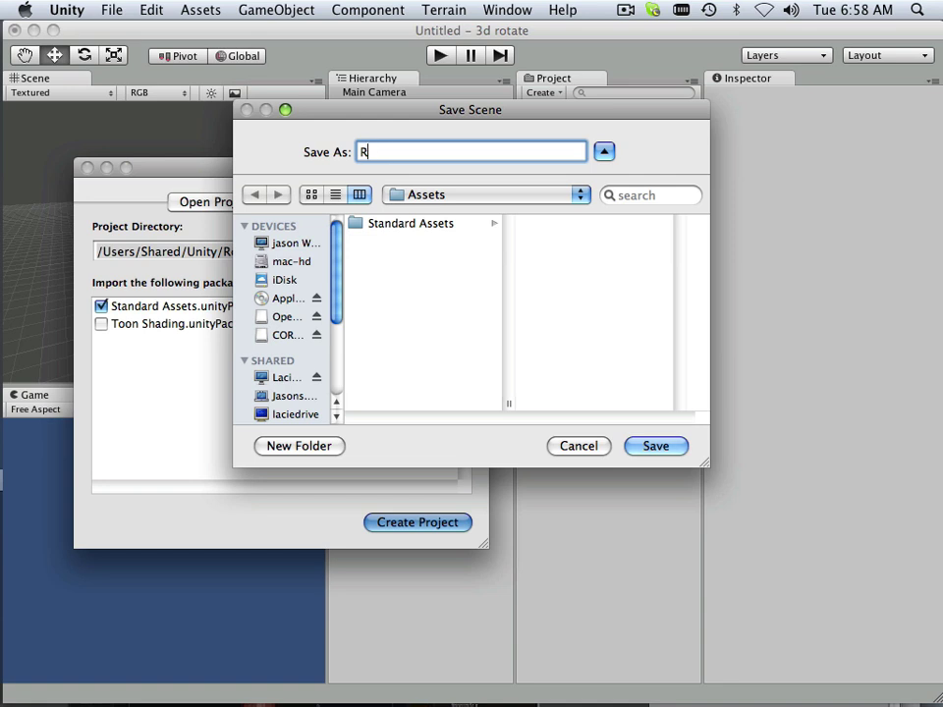
{"action": "type", "text": "otate"}
{"action": "left_click", "coordinate": [427, 226]}
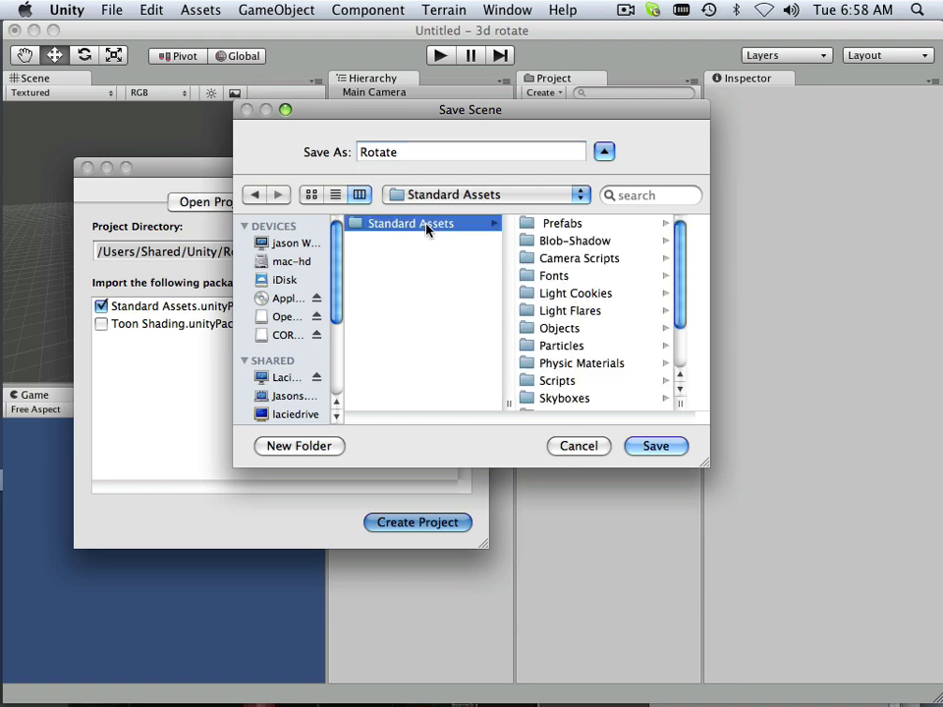
{"action": "left_click", "coordinate": [657, 444]}
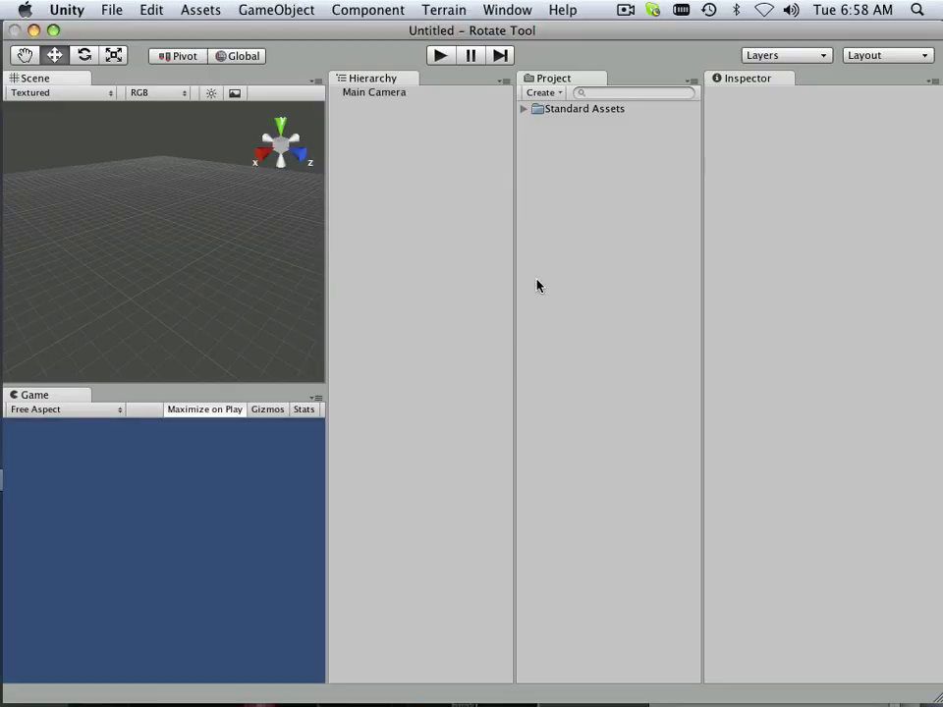
After the import finishes, expand the Standard Assets folder in the Project panel
{"action": "left_click", "coordinate": [522, 109]}
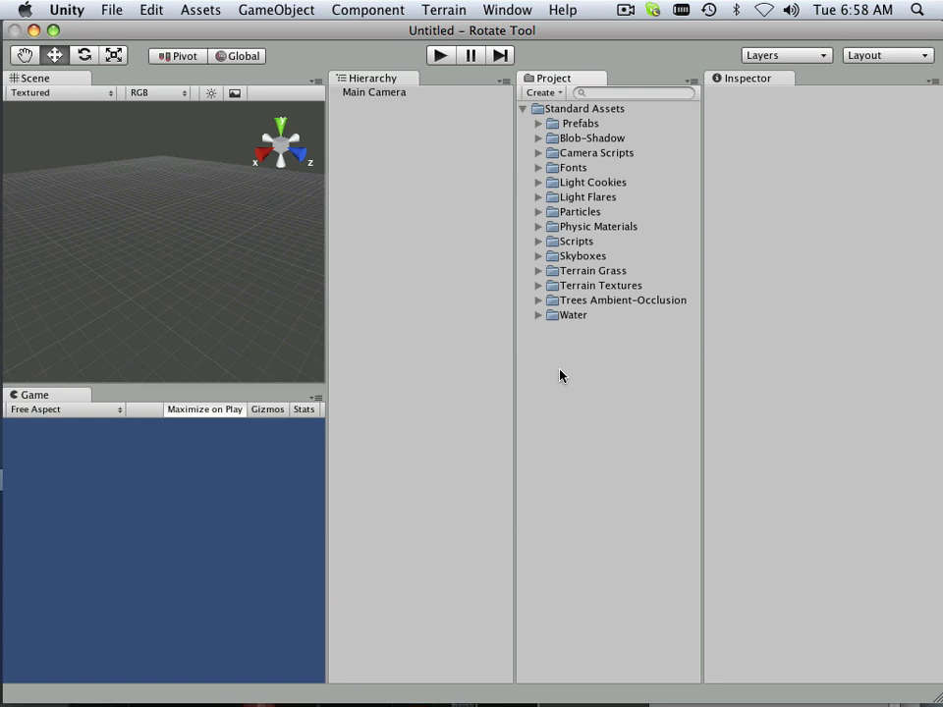
Create a folder named 'Objects', move it into Standard Assets, and collapse Prefabs
{"action": "left_click", "coordinate": [550, 93]}
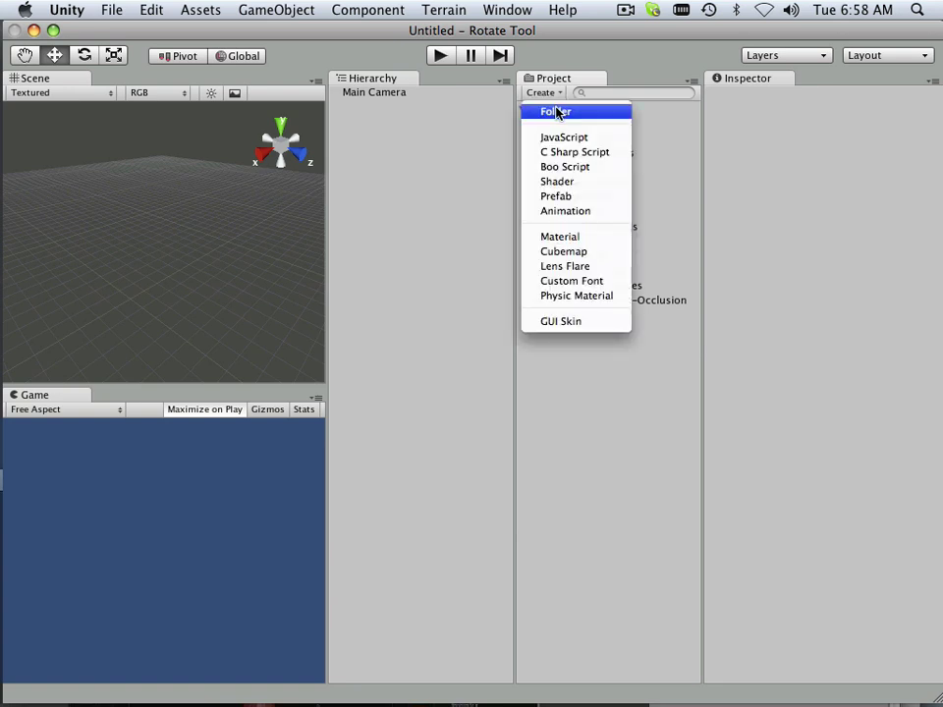
{"action": "left_click", "coordinate": [557, 112]}
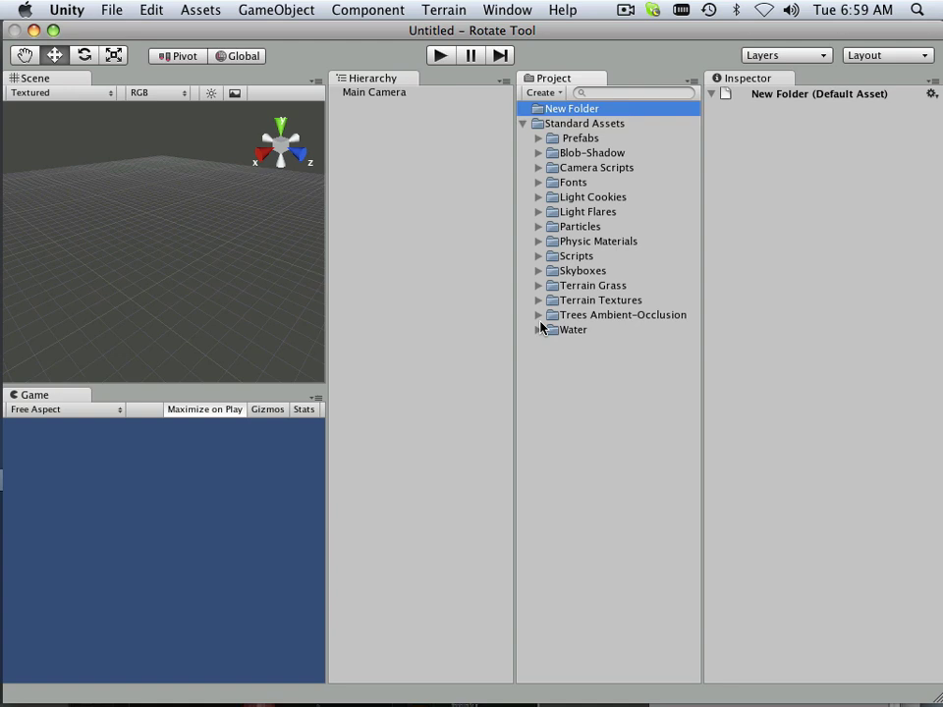
{"action": "left_click", "coordinate": [590, 106]}
{"action": "type", "text": "Objects"}
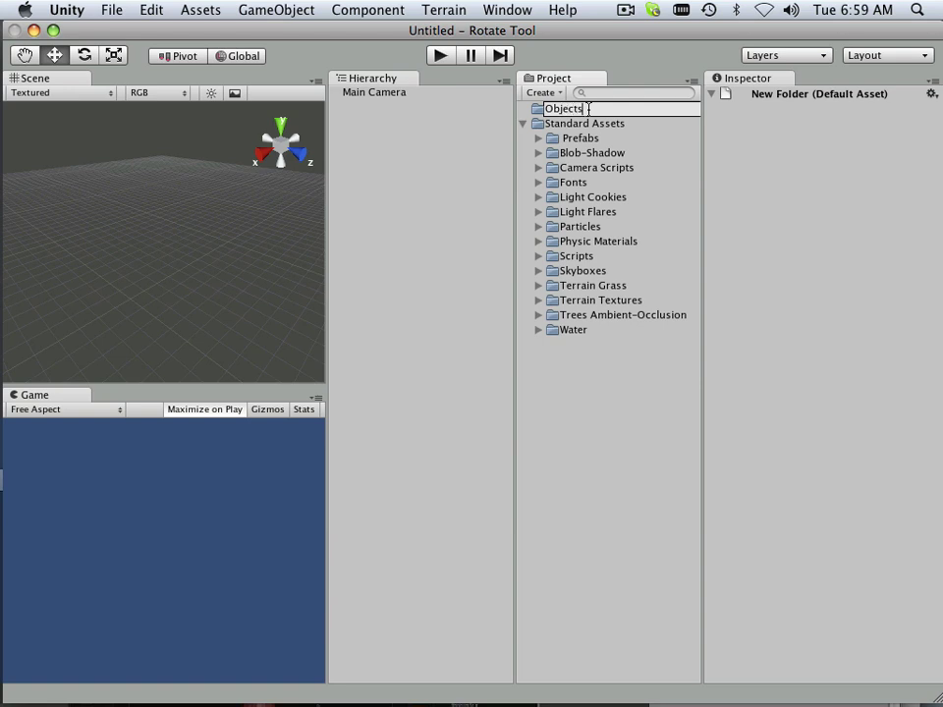
{"action": "left_click", "coordinate": [597, 360]}
{"action": "mouse_move", "coordinate": [563, 108]}
{"action": "left_mouse_down"}
{"action": "mouse_move", "coordinate": [565, 141]}
{"action": "mouse_move", "coordinate": [564, 124]}
{"action": "left_mouse_up"}
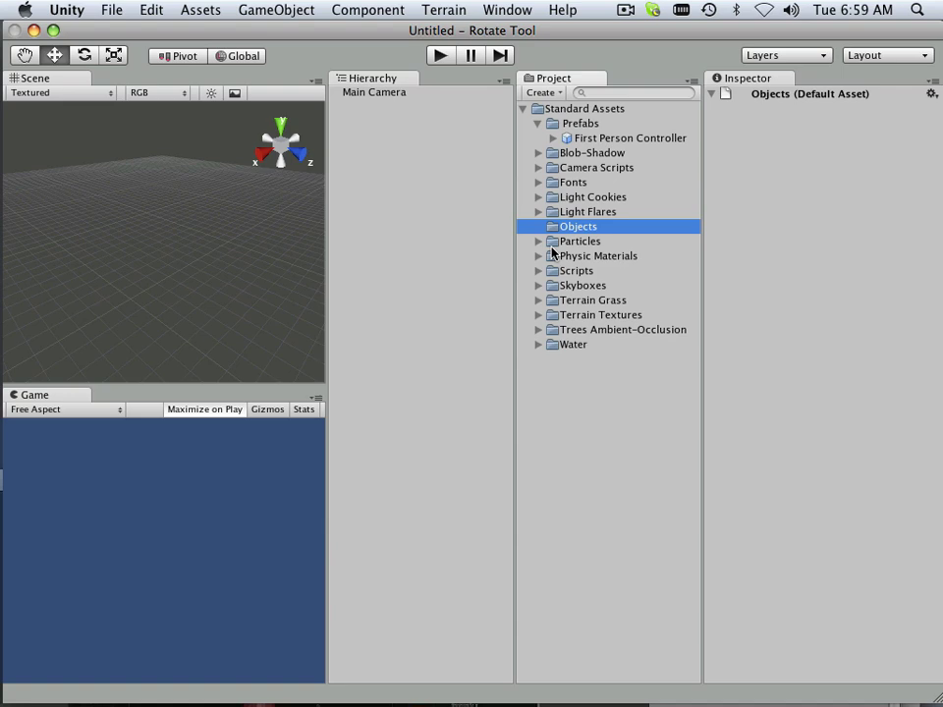
{"action": "left_click", "coordinate": [538, 123]}
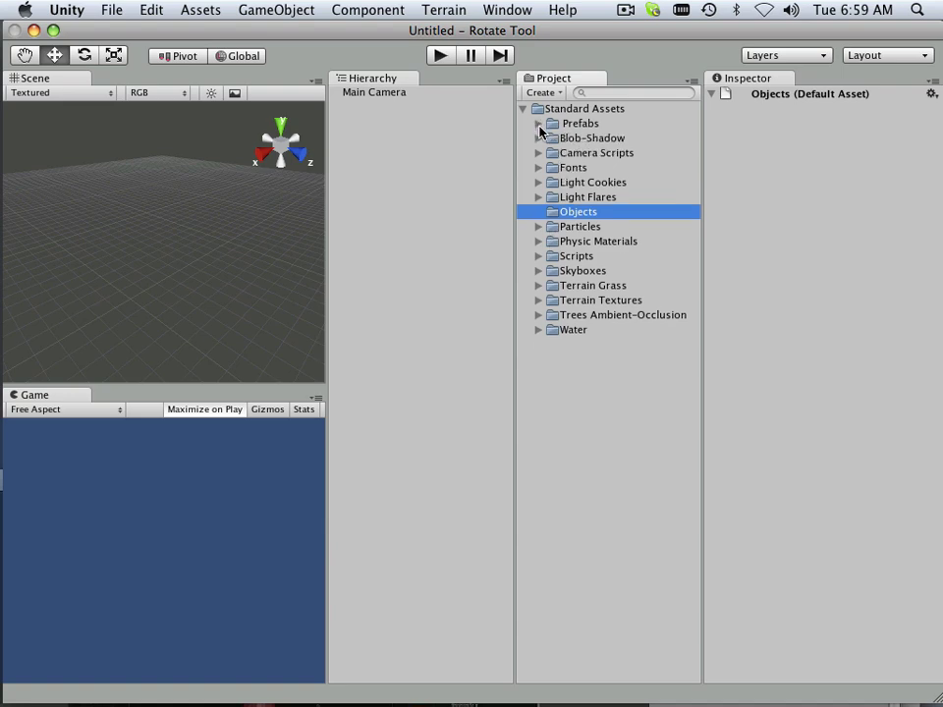
Shrink the Unity window and switch to ZBrush showing the red armor model
{"action": "double_click", "coordinate": [558, 30]}
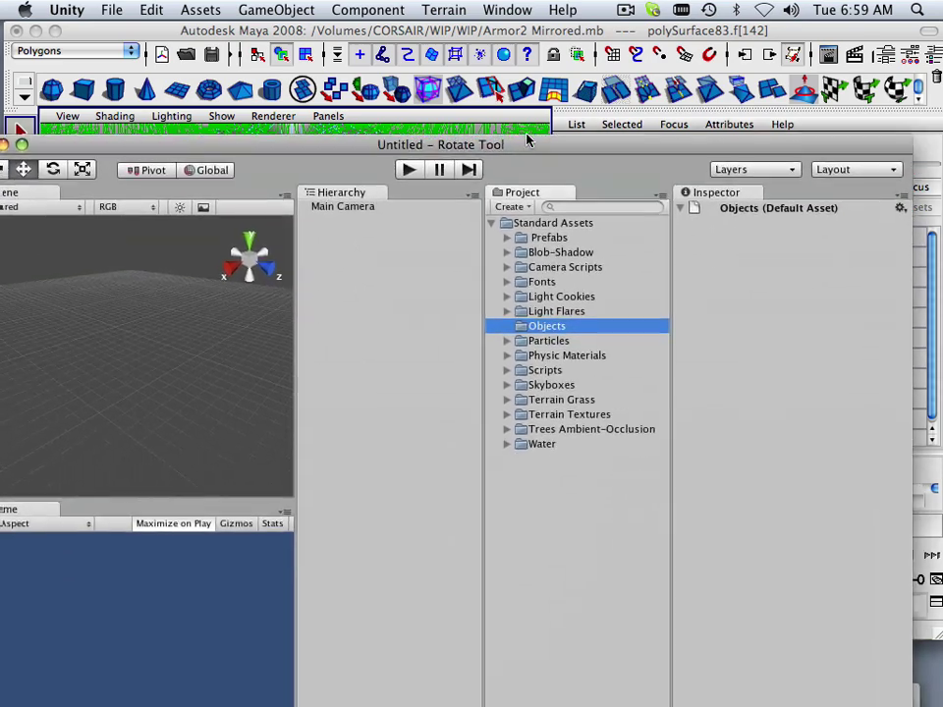
{"action": "mouse_move", "coordinate": [488, 696]}
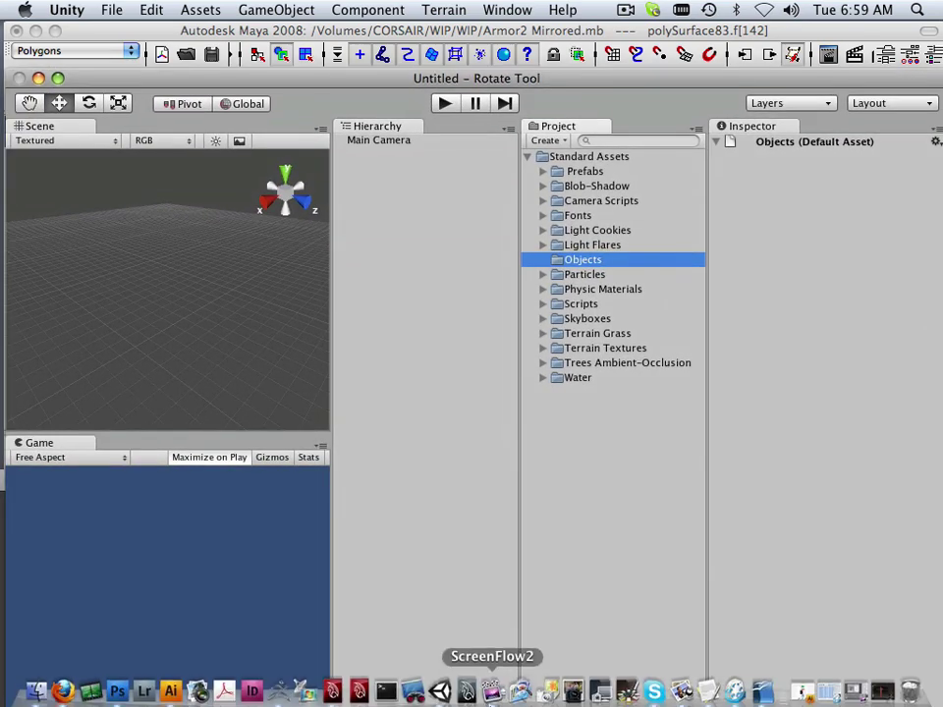
{"action": "left_click", "coordinate": [280, 696]}
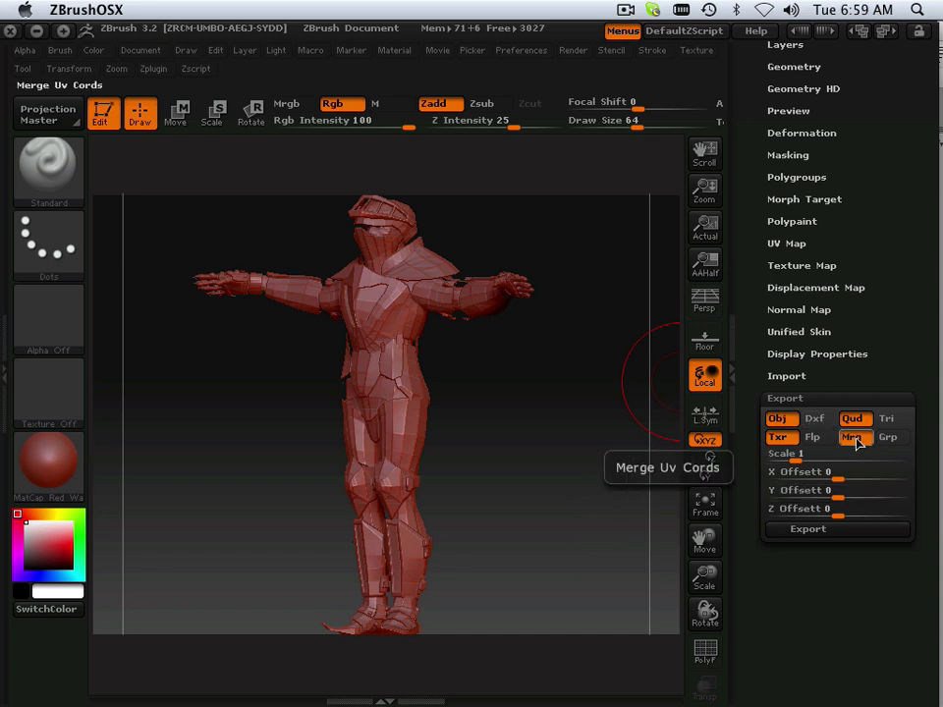
Export the mesh, browsing to Unity > Rotate Tool > Assets > Standard Assets > Objects
{"action": "left_click", "coordinate": [831, 533]}
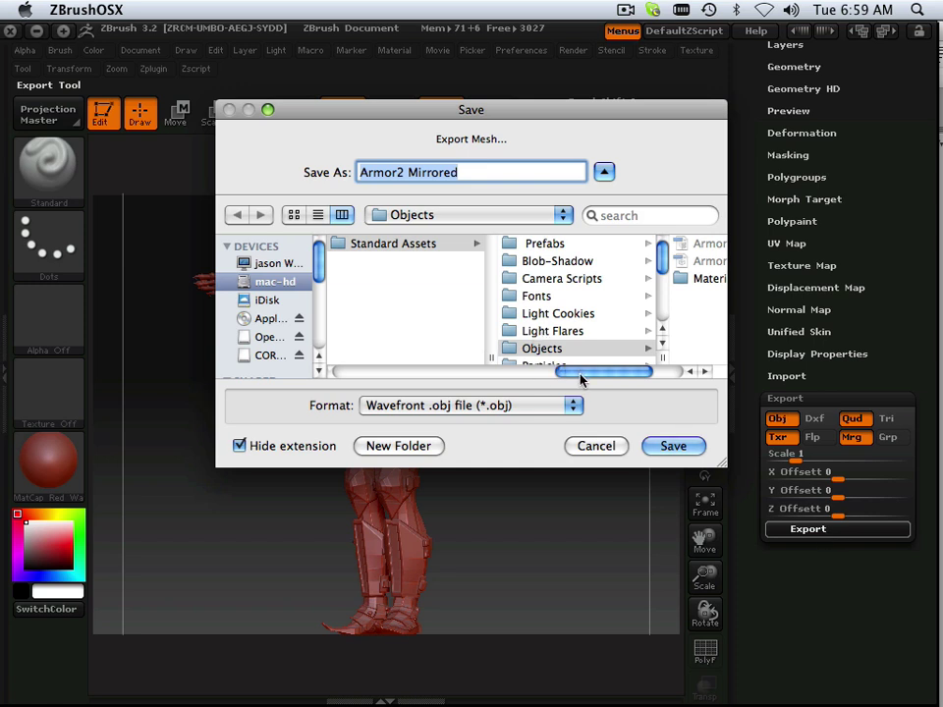
{"action": "left_click_drag", "start_coordinate": [611, 373], "coordinate": [635, 373]}
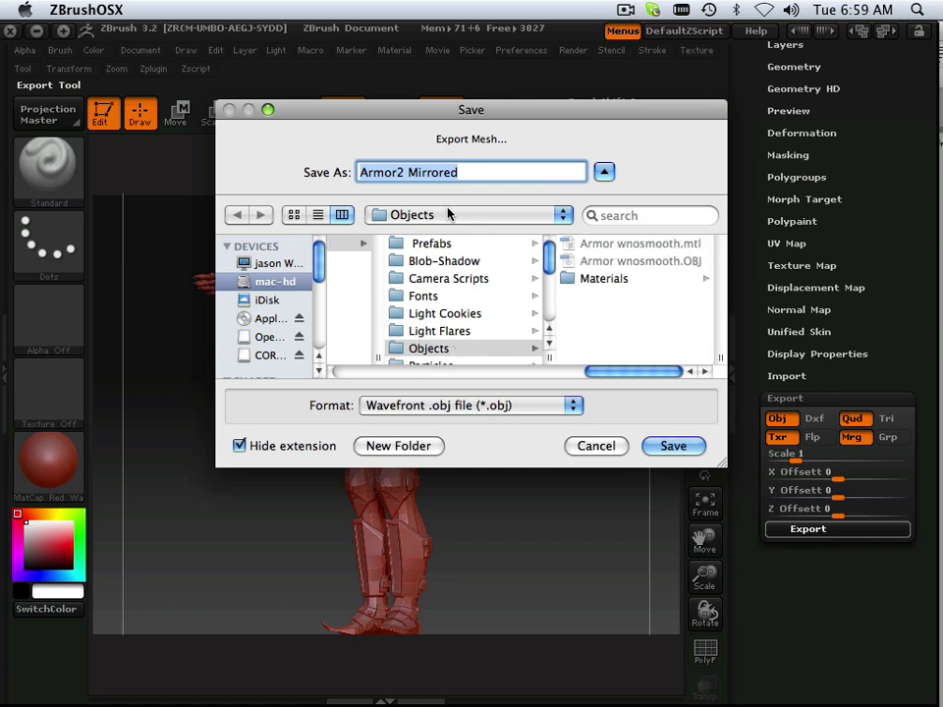
{"action": "left_click", "coordinate": [448, 215]}
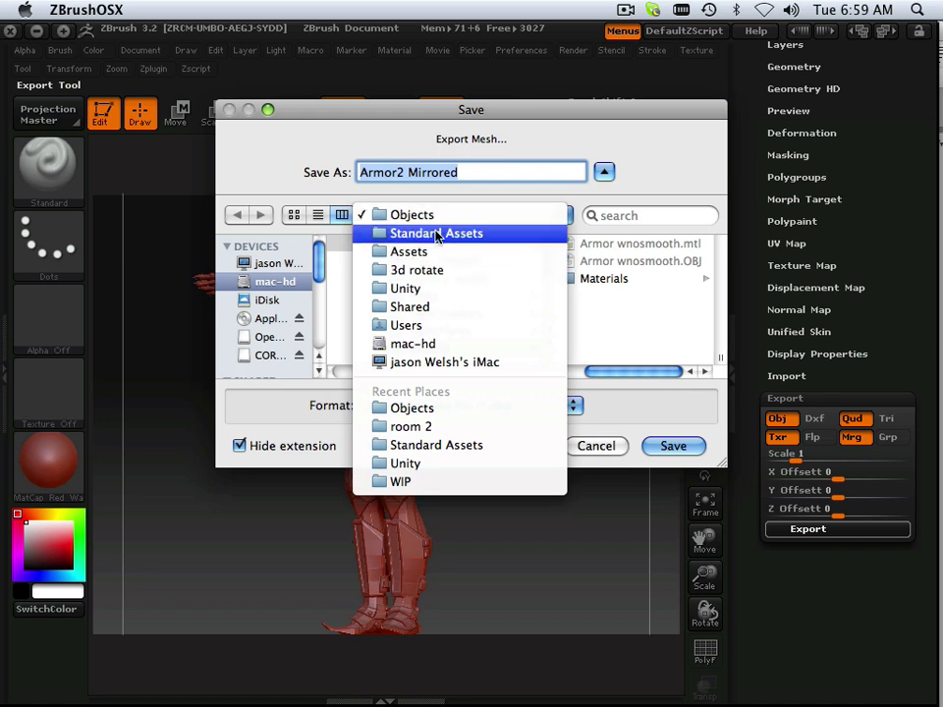
{"action": "left_click", "coordinate": [425, 290]}
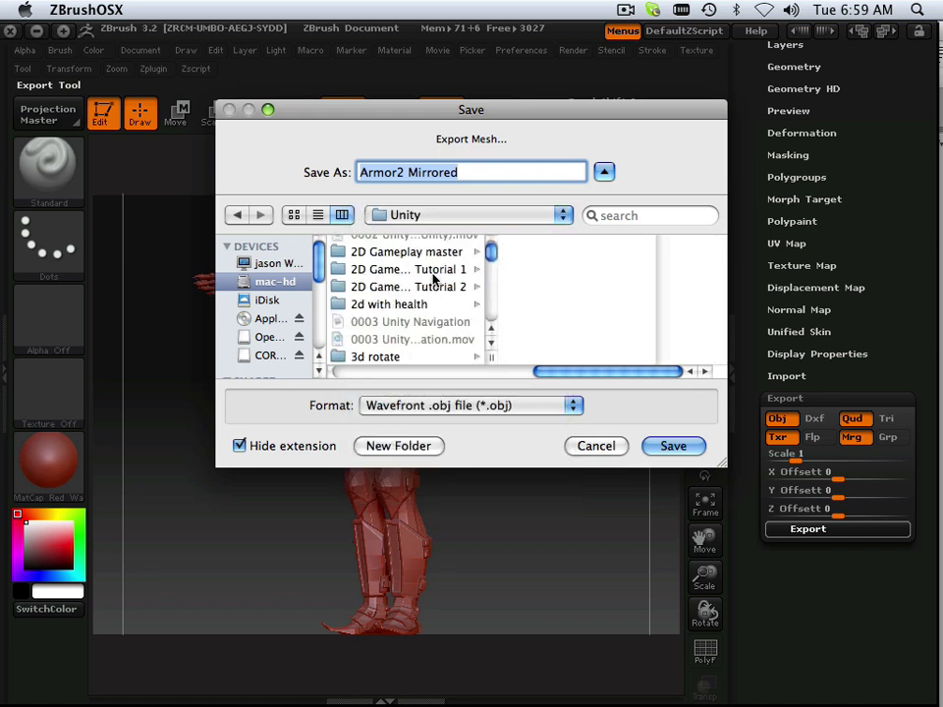
{"action": "scroll", "coordinate": [432, 257], "scroll_direction": "down", "scroll_amount": 3}
{"action": "scroll", "coordinate": [437, 285], "scroll_direction": "down", "scroll_amount": 10}
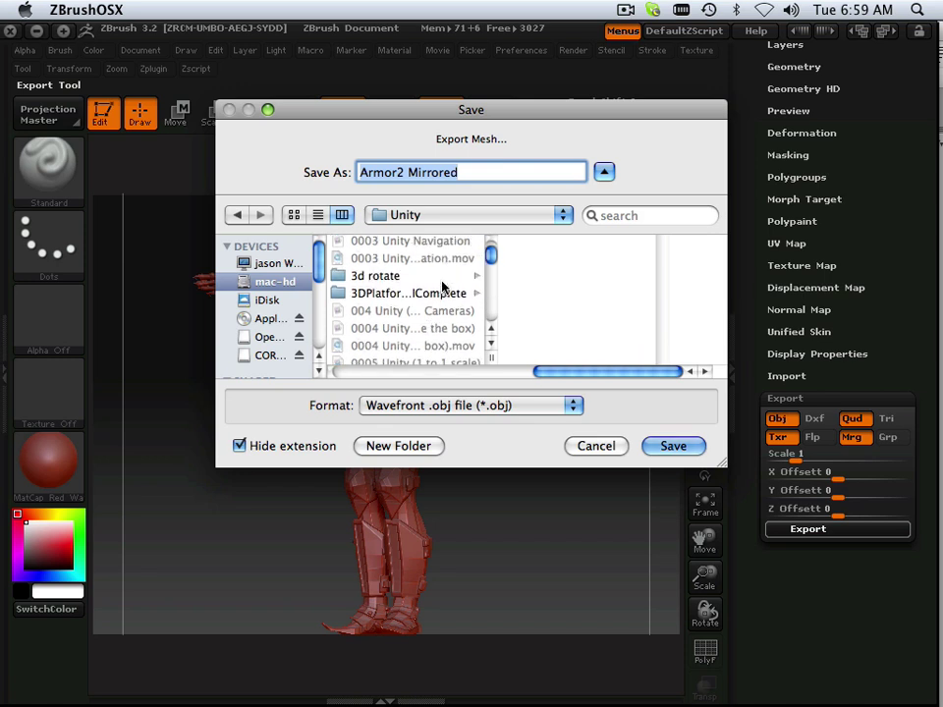
{"action": "scroll", "coordinate": [442, 290], "scroll_direction": "down", "scroll_amount": 8}
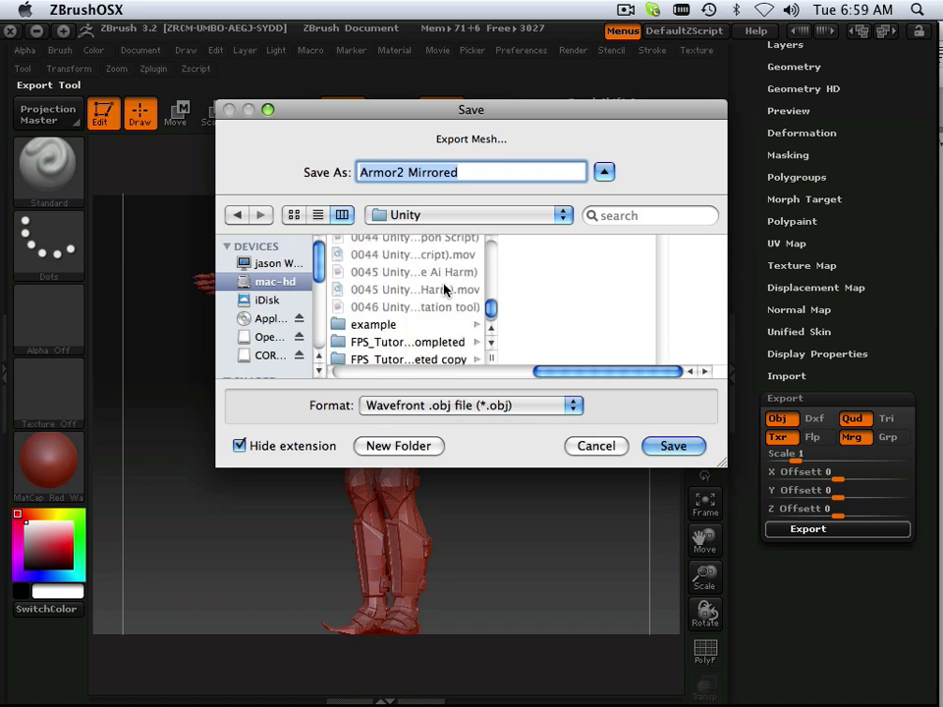
{"action": "left_click", "coordinate": [433, 340]}
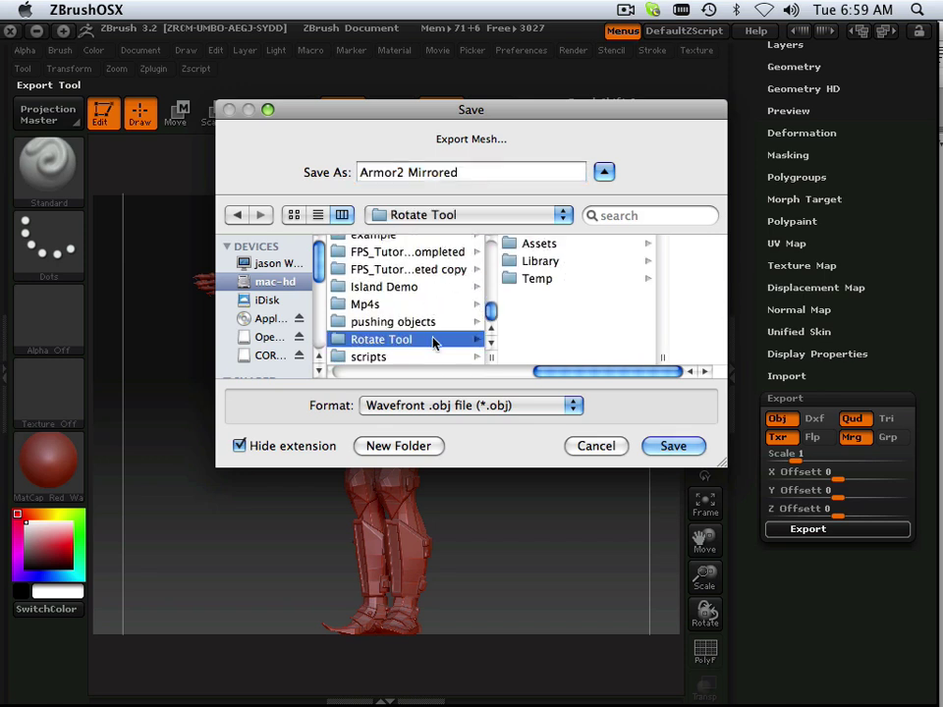
{"action": "left_click", "coordinate": [539, 245]}
{"action": "left_click", "coordinate": [586, 251]}
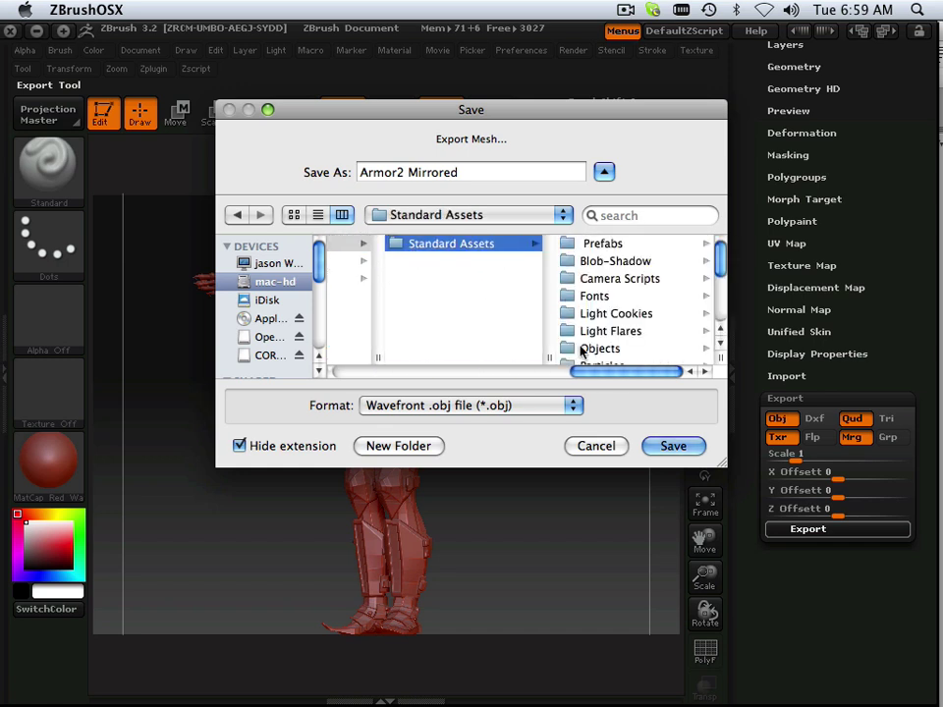
{"action": "scroll", "coordinate": [601, 277], "scroll_direction": "down", "scroll_amount": 5}
{"action": "left_click", "coordinate": [602, 273]}
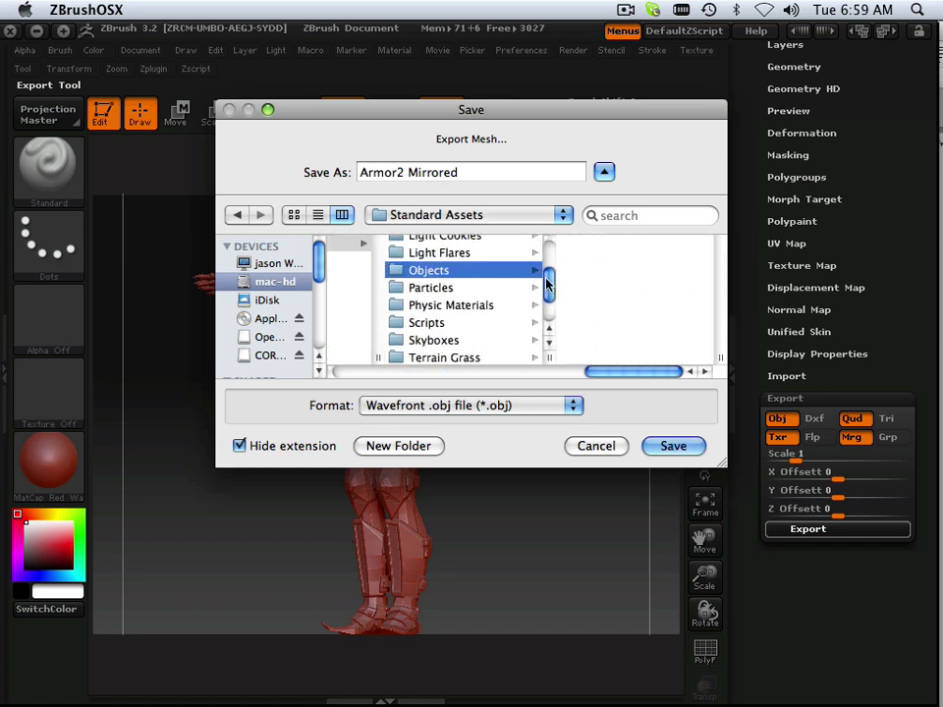
Rename the export file 'Armor w no smooth' and save the OBJ
{"action": "double_click", "coordinate": [408, 173]}
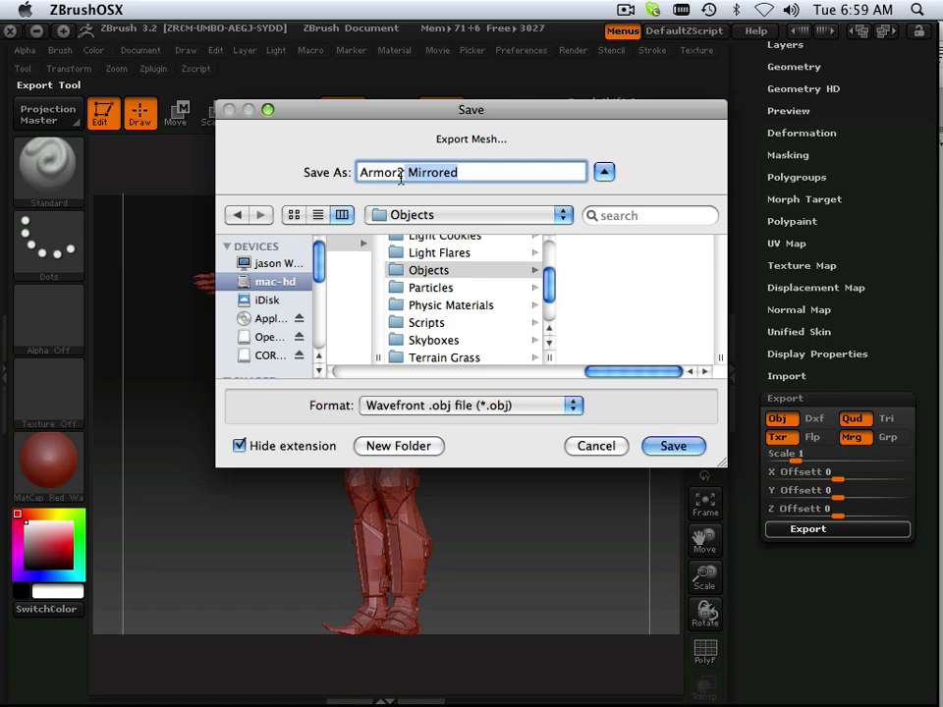
{"action": "key", "text": "BackSpace"}
{"action": "key", "text": "BackSpace"}
{"action": "key", "text": "BackSpace"}
{"action": "type", "text": "w"}
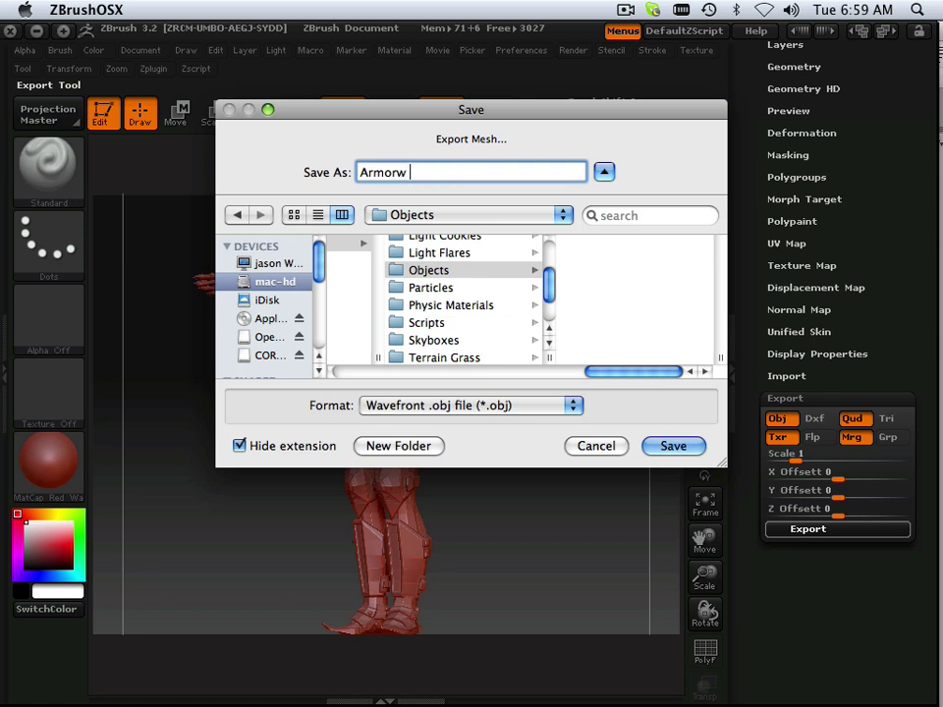
{"action": "type", "text": " no smooth"}
{"action": "left_click", "coordinate": [398, 172]}
{"action": "left_click", "coordinate": [671, 447]}
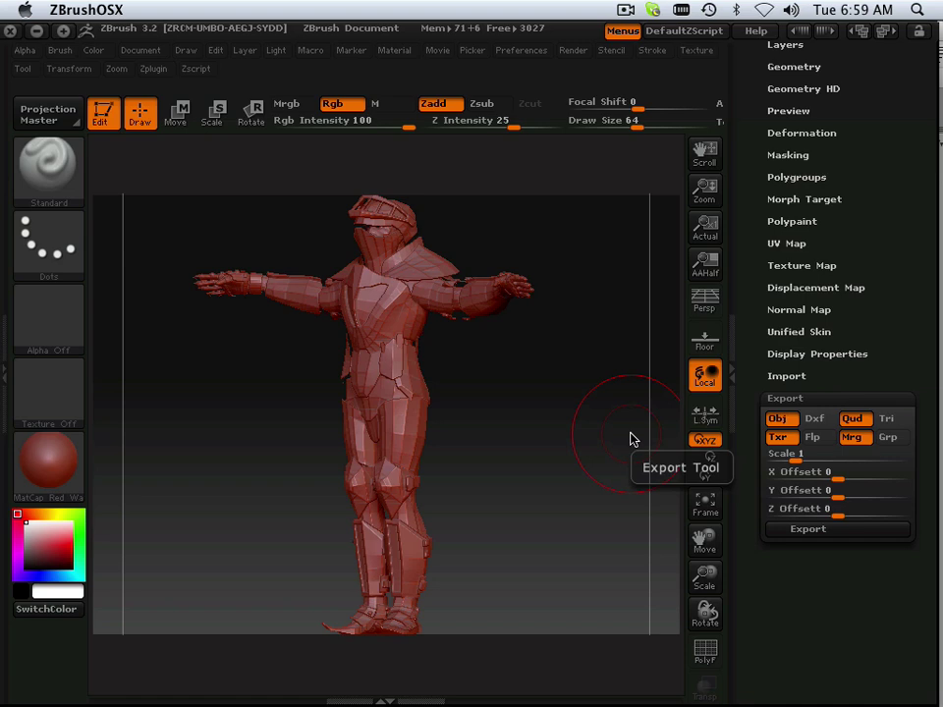
Hide ZBrush and select the 'Armor w no smooth' asset in Unity's Objects folder
{"action": "left_click", "coordinate": [35, 30]}
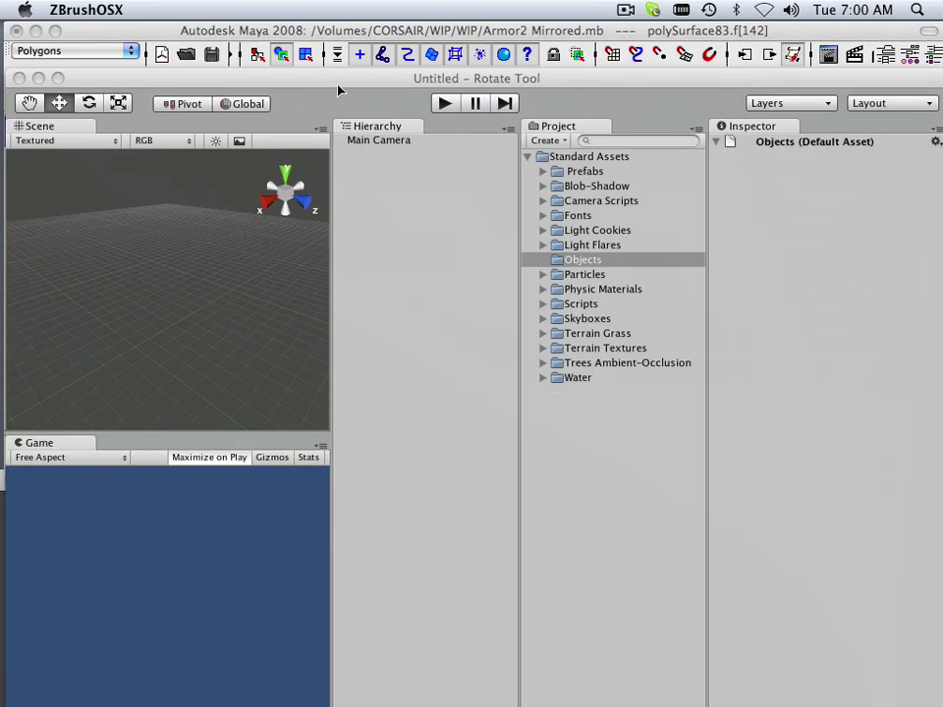
{"action": "left_click_drag", "start_coordinate": [349, 84], "coordinate": [401, 65]}
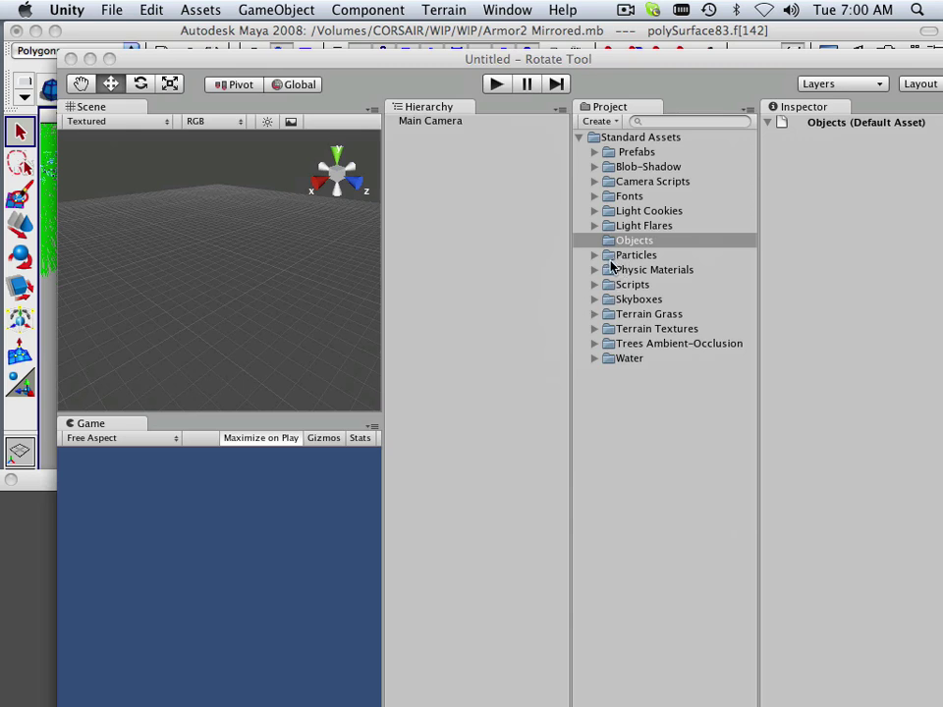
{"action": "left_click", "coordinate": [611, 260]}
{"action": "left_click", "coordinate": [615, 245]}
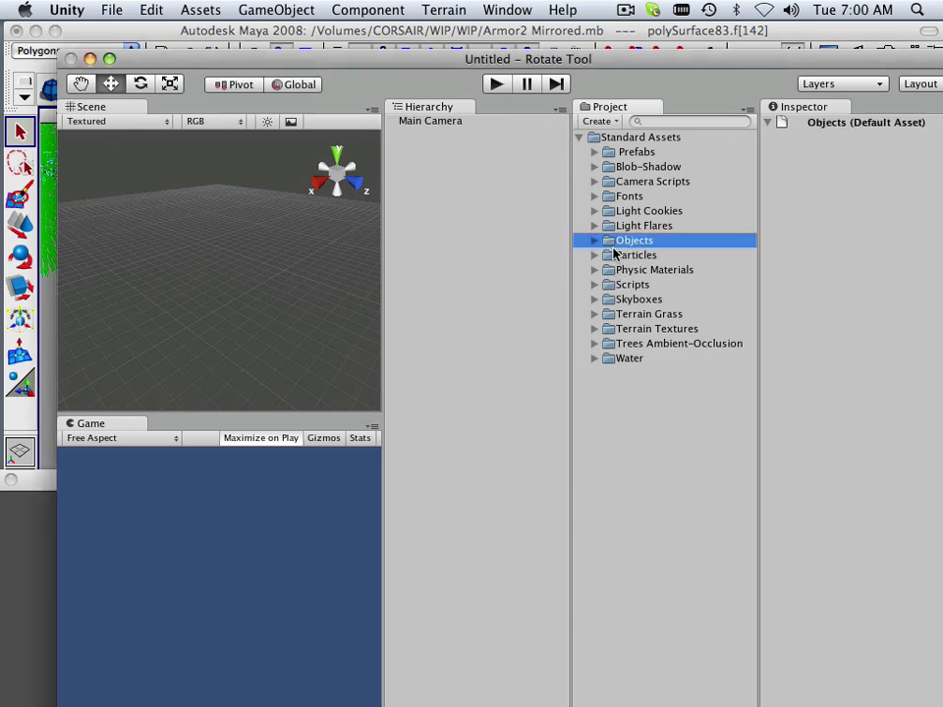
{"action": "left_click", "coordinate": [595, 242]}
{"action": "left_click", "coordinate": [646, 270]}
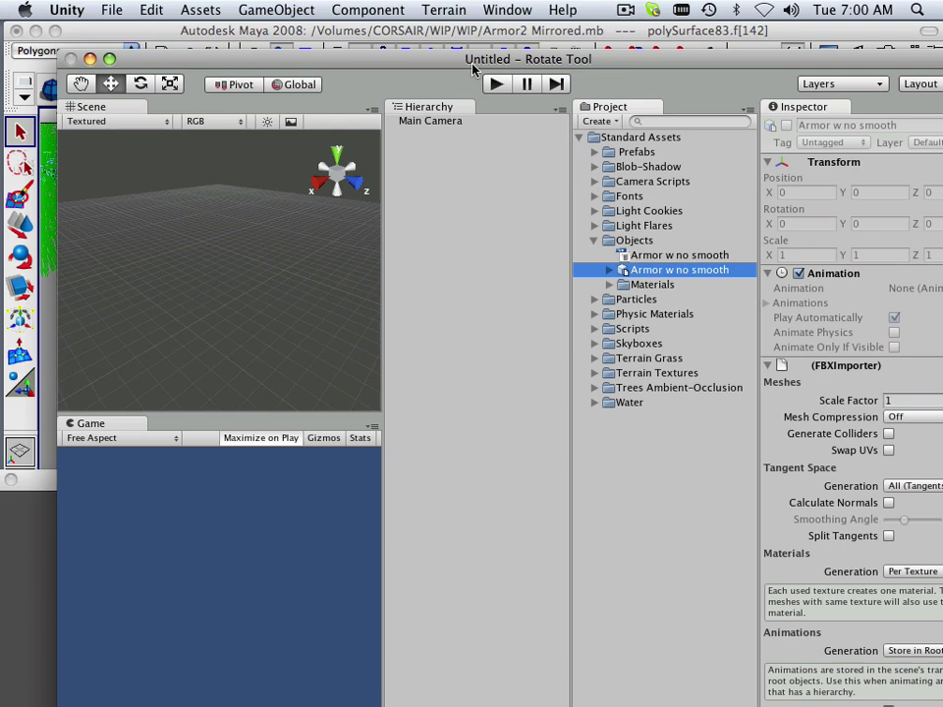
{"action": "left_click_drag", "start_coordinate": [472, 61], "coordinate": [416, 32]}
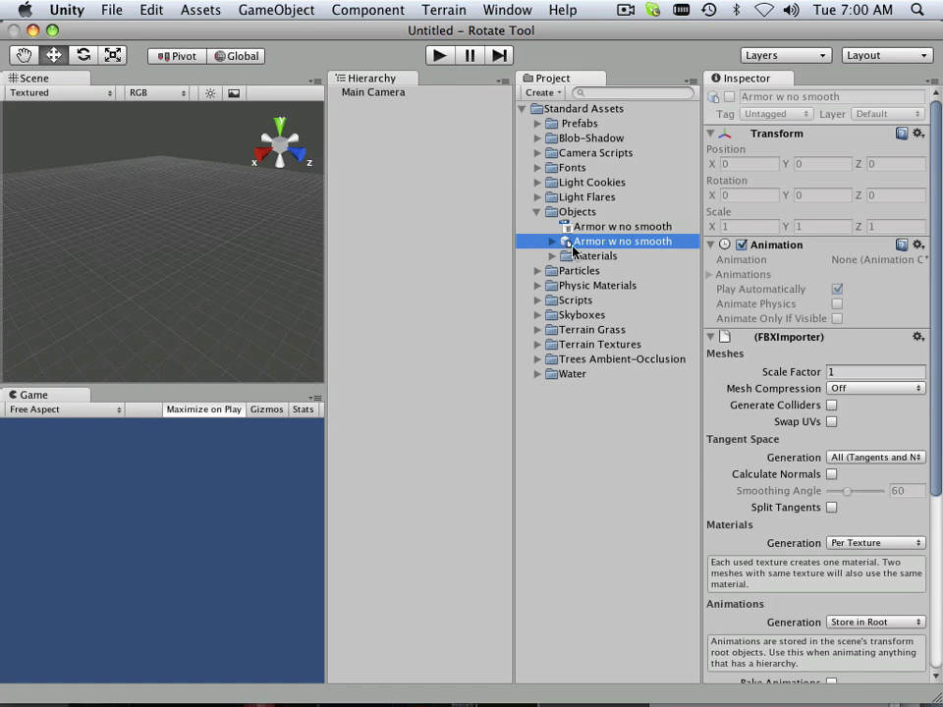
Drag the 'Armor w no smooth' model into the Scene view
{"action": "left_click_drag", "start_coordinate": [570, 246], "coordinate": [186, 282]}
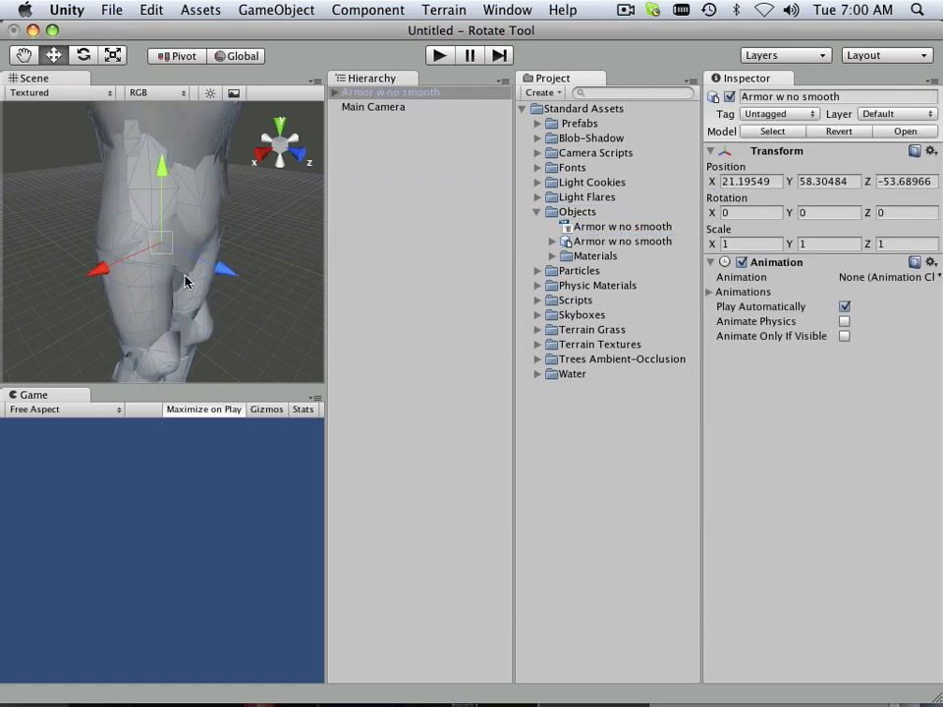
{"action": "scroll", "coordinate": [185, 282], "scroll_direction": "down", "scroll_amount": 5}
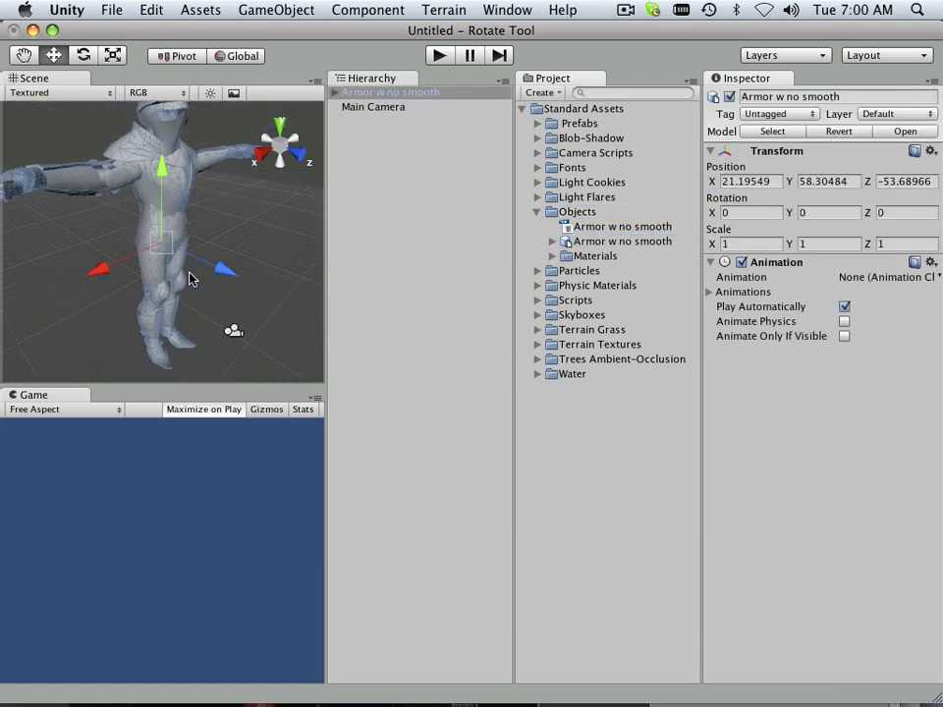
{"action": "scroll", "coordinate": [189, 278], "scroll_direction": "up", "scroll_amount": 2}
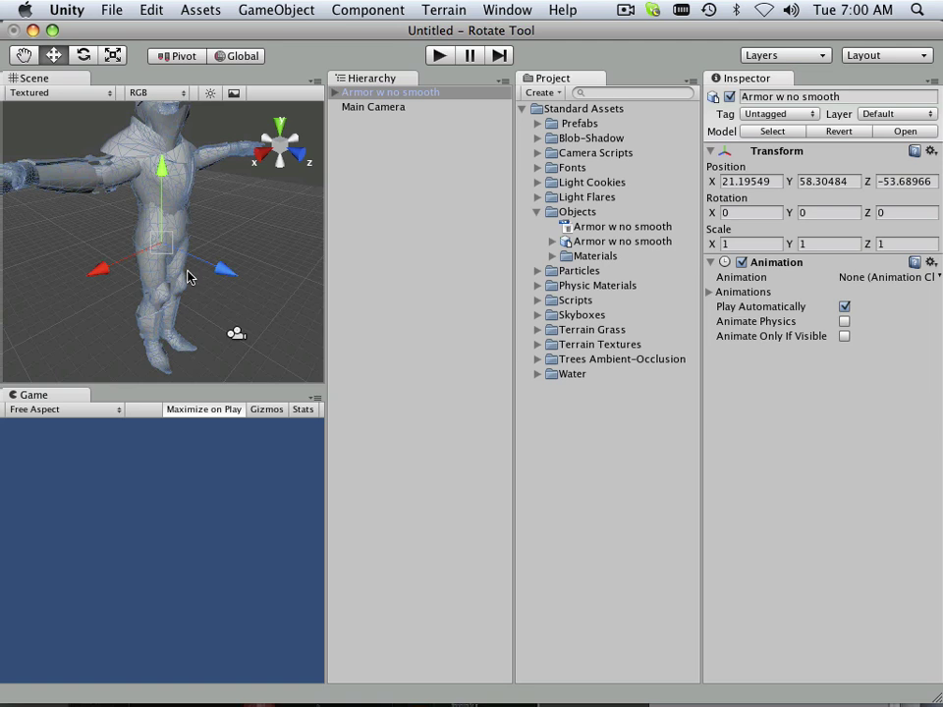
{"action": "scroll", "coordinate": [189, 275], "scroll_direction": "down", "scroll_amount": 3}
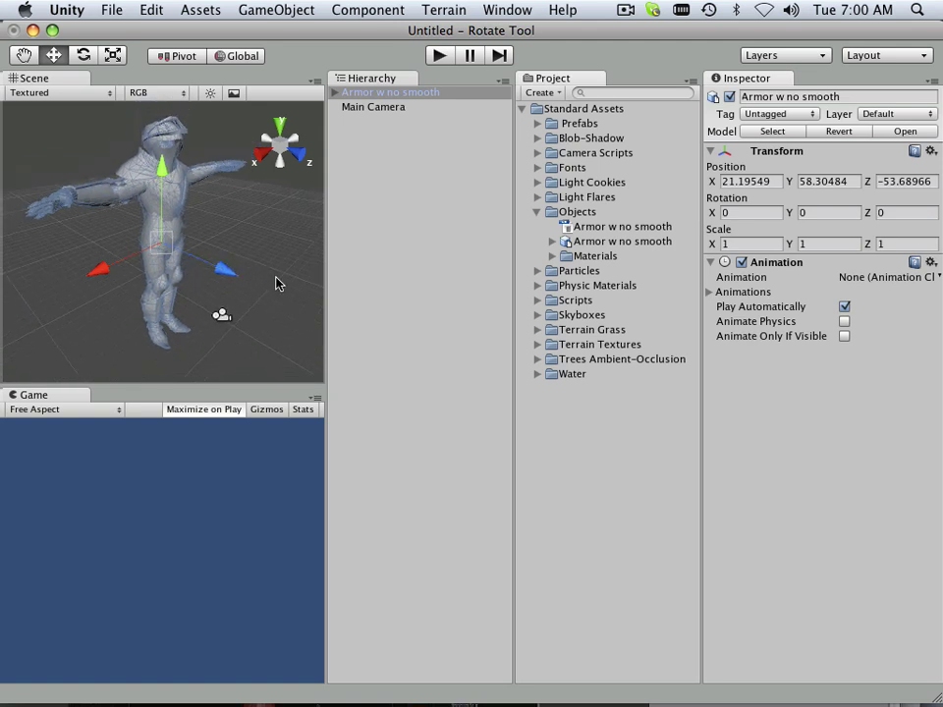
Orbit and zoom the Scene view to inspect the armored character
{"action": "key", "text": "alt"}
{"action": "left_click_drag", "start_coordinate": [118, 276], "coordinate": [174, 313], "text": "alt"}
{"action": "scroll", "coordinate": [193, 278], "scroll_direction": "up", "scroll_amount": 6}
{"action": "scroll", "coordinate": [252, 264], "scroll_direction": "down", "scroll_amount": 3}
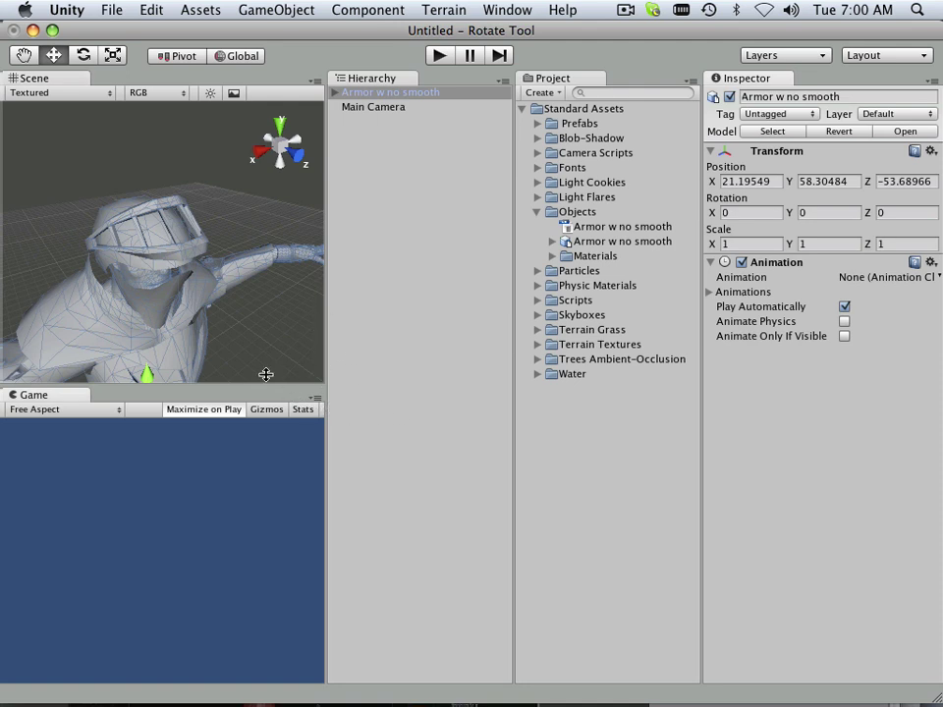
{"action": "left_click_drag", "start_coordinate": [265, 374], "coordinate": [180, 297], "text": "alt"}
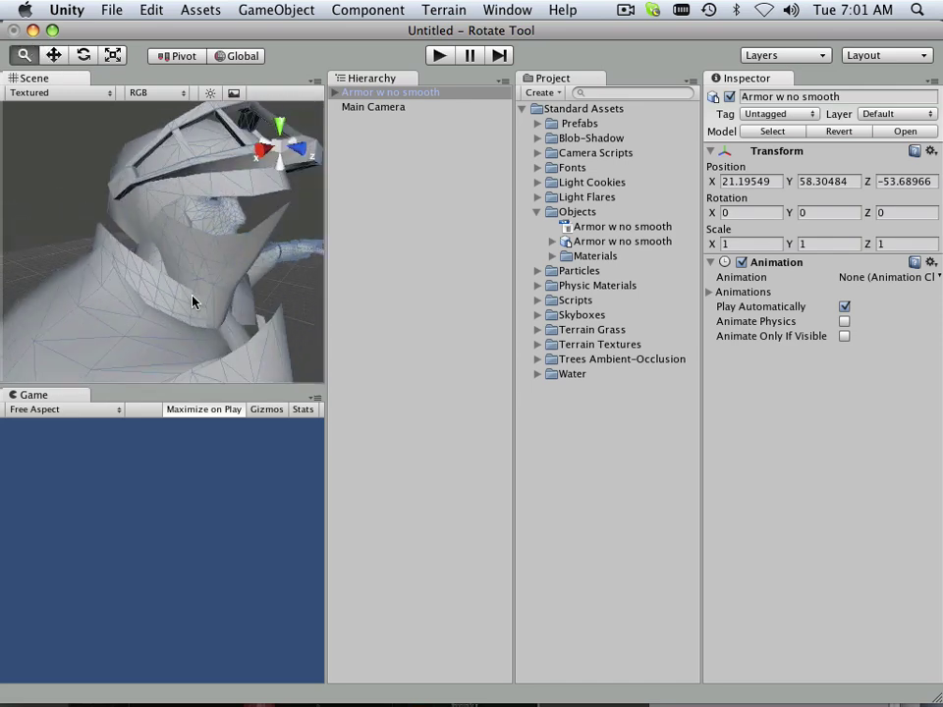
{"action": "right_click_drag", "start_coordinate": [193, 301], "coordinate": [193, 193], "text": "alt"}
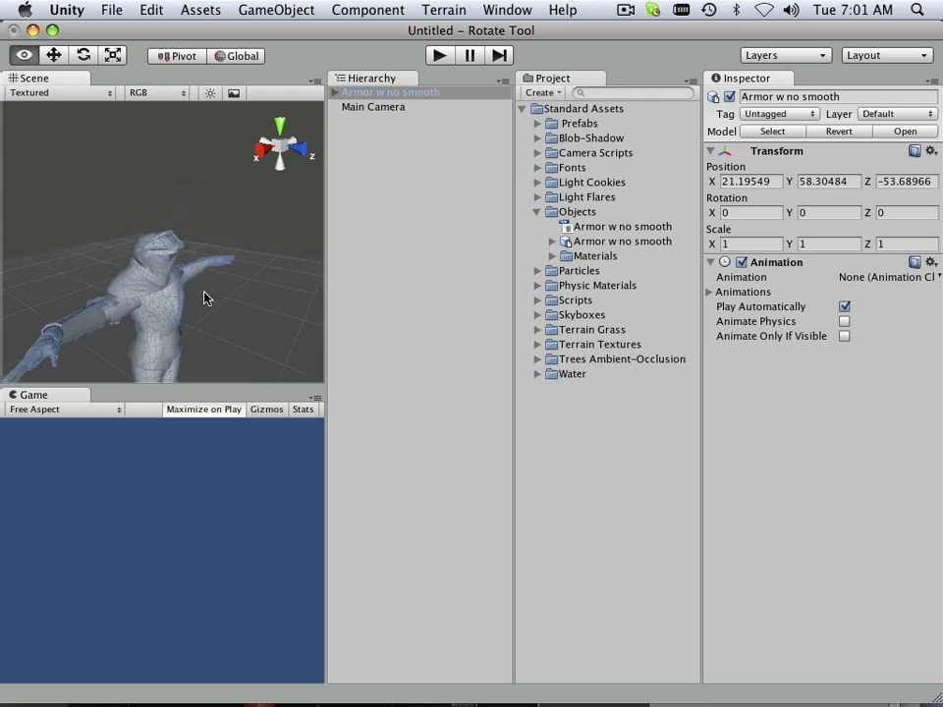
{"action": "left_click_drag", "start_coordinate": [206, 298], "coordinate": [135, 288], "text": "alt"}
{"action": "scroll", "coordinate": [135, 289], "scroll_direction": "up", "scroll_amount": 3}
{"action": "scroll", "coordinate": [135, 286], "scroll_direction": "up", "scroll_amount": 6}
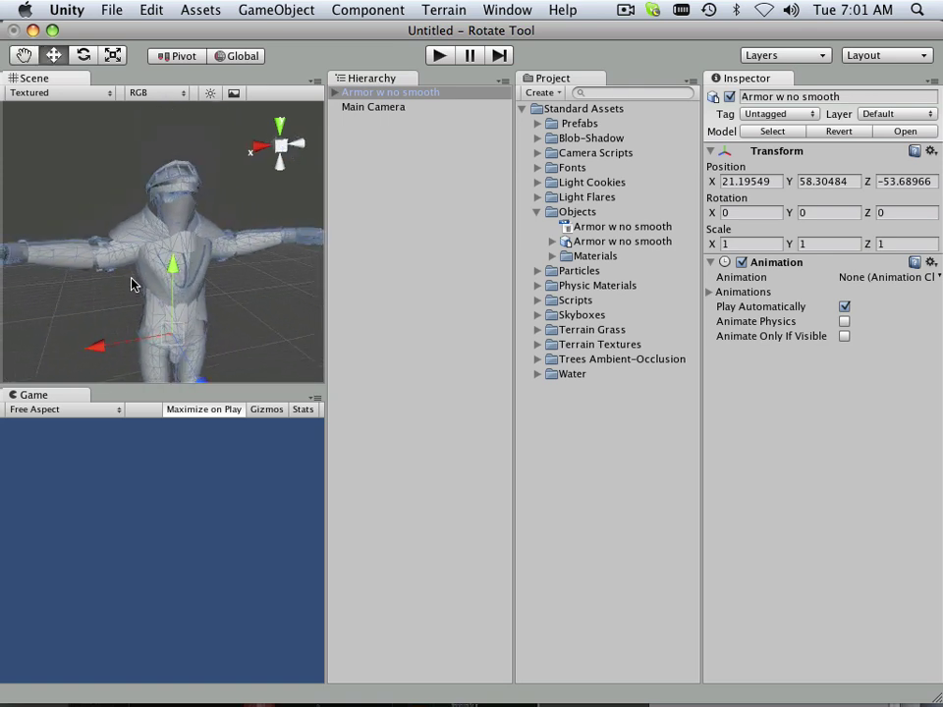
{"action": "scroll", "coordinate": [181, 285], "scroll_direction": "down", "scroll_amount": 6}
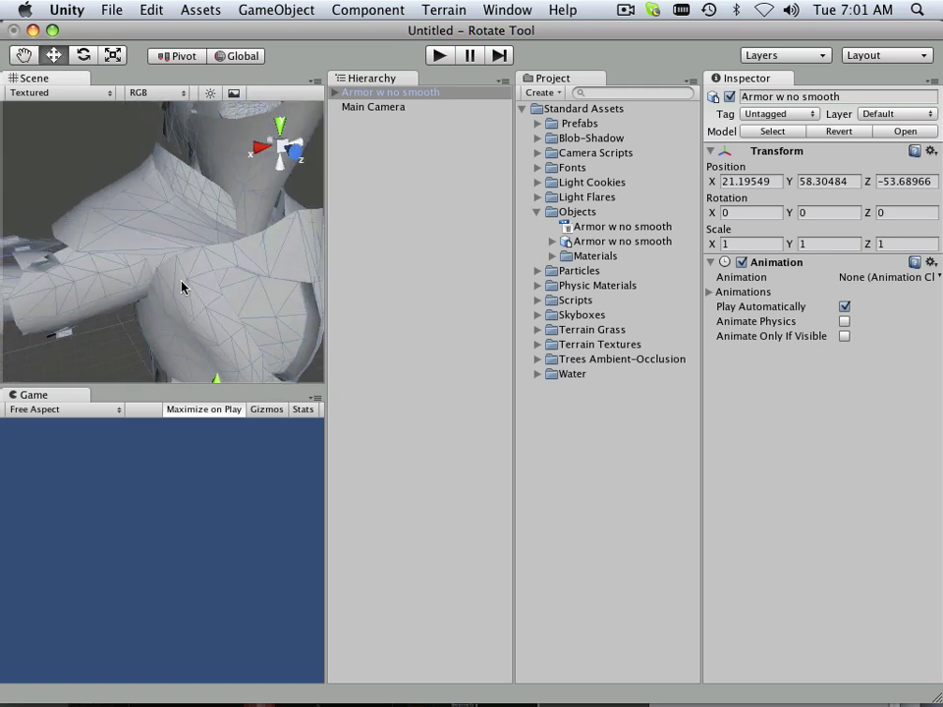
{"action": "left_click_drag", "start_coordinate": [179, 284], "coordinate": [88, 249], "text": "alt"}
{"action": "scroll", "coordinate": [146, 255], "scroll_direction": "down", "scroll_amount": 3}
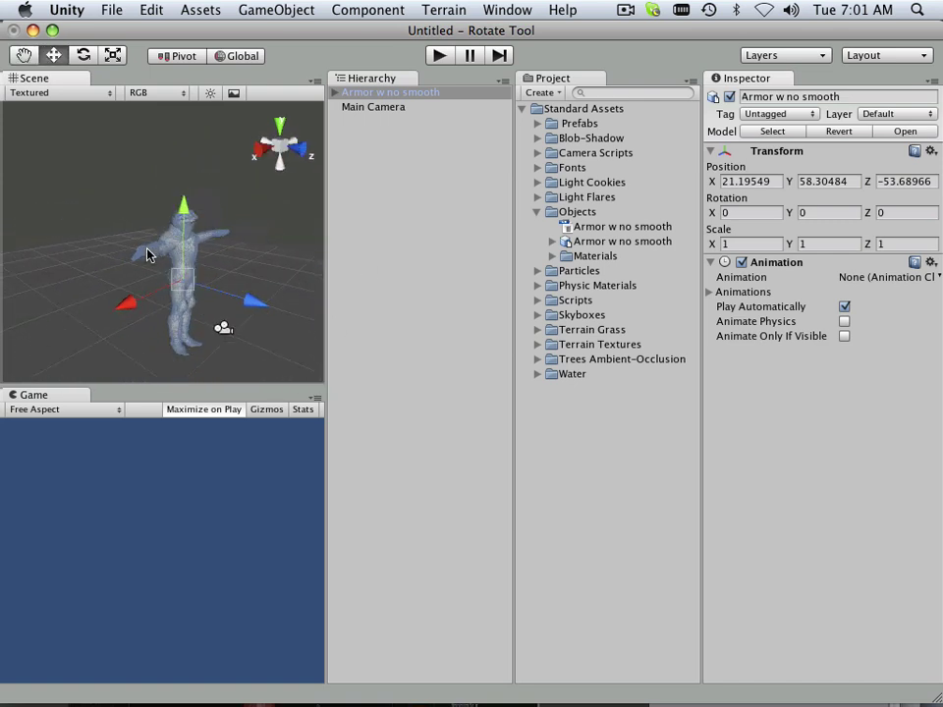
Set the Game view to Web (600x450) and pull the Main Camera back to Z -277.1552
{"action": "left_click", "coordinate": [222, 328]}
{"action": "scroll", "coordinate": [237, 329], "scroll_direction": "down", "scroll_amount": 4}
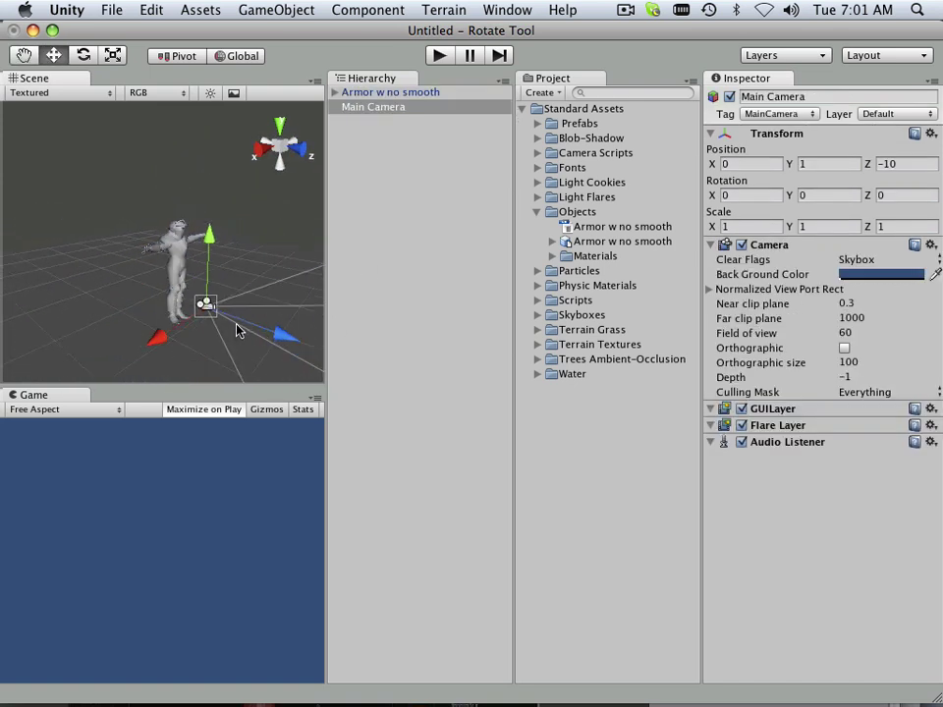
{"action": "scroll", "coordinate": [239, 324], "scroll_direction": "up", "scroll_amount": 5}
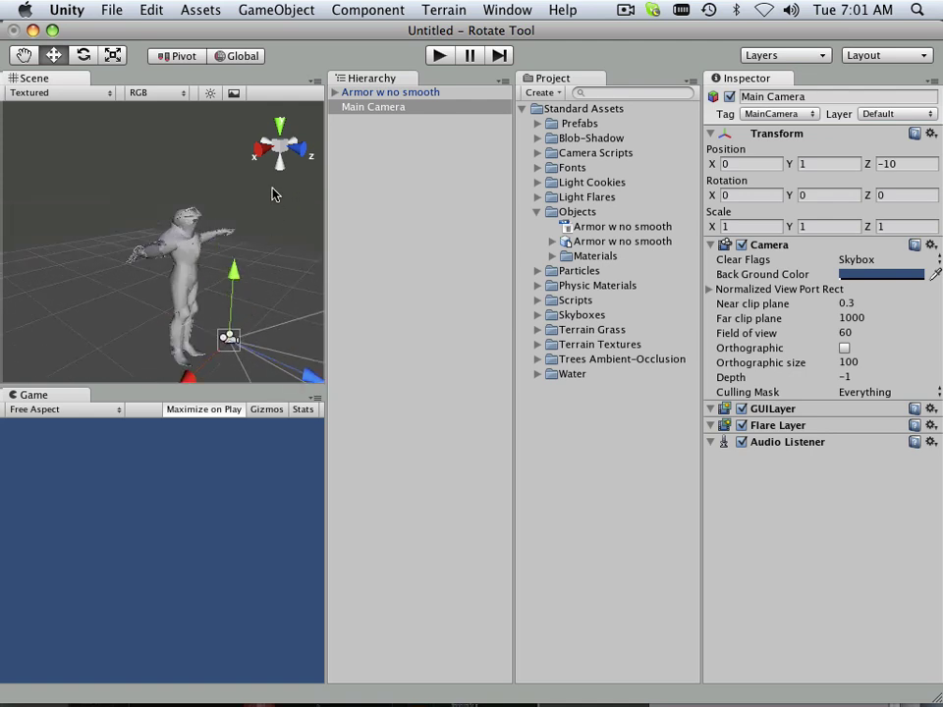
{"action": "left_click", "coordinate": [80, 415]}
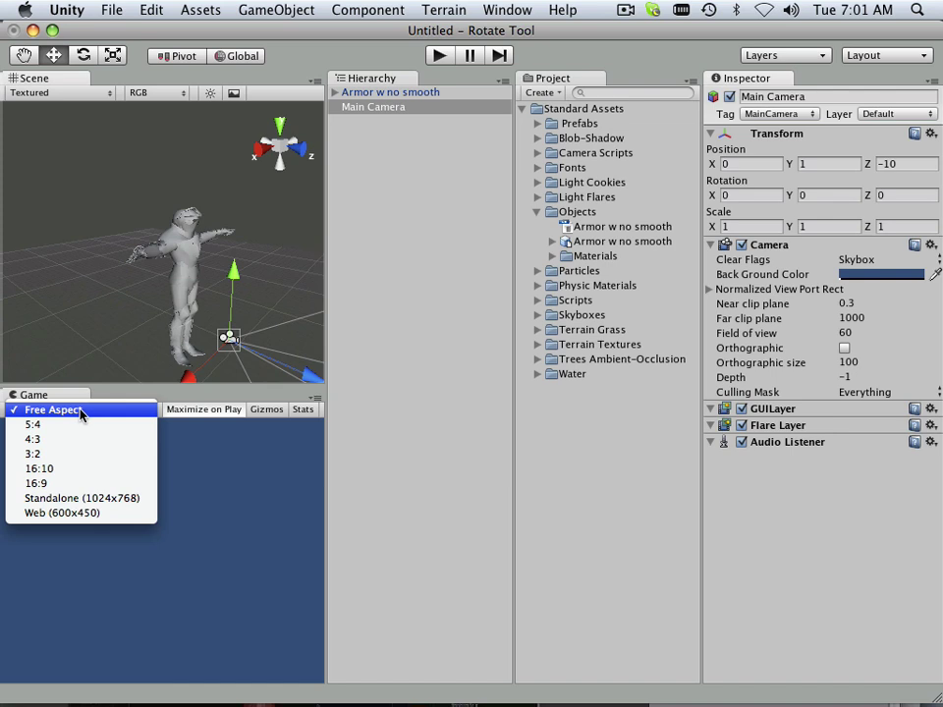
{"action": "left_click", "coordinate": [63, 516]}
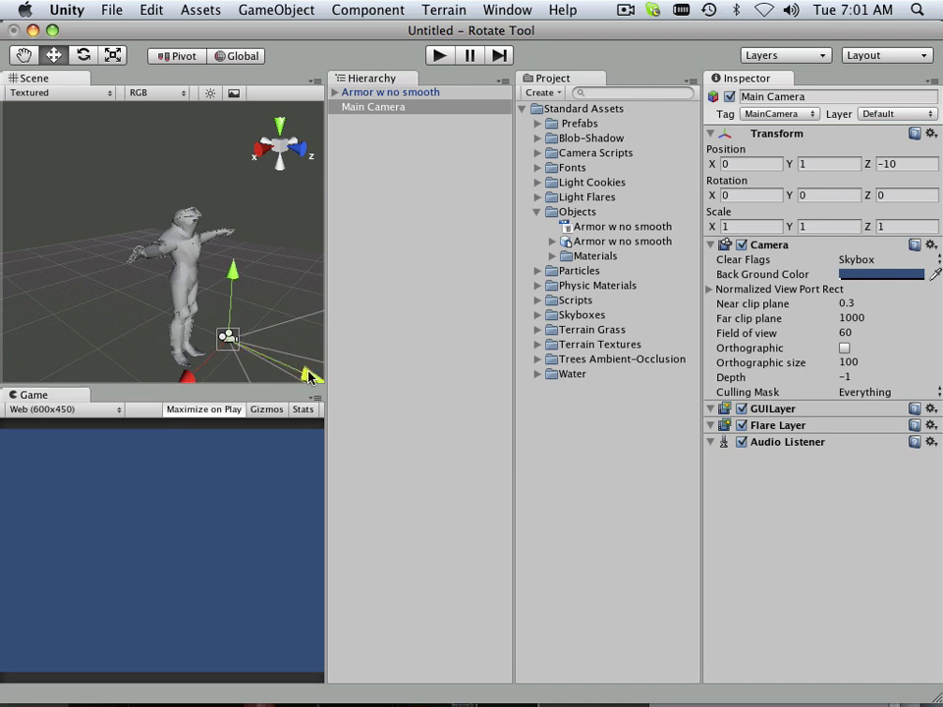
{"action": "left_click_drag", "start_coordinate": [302, 376], "coordinate": [82, 254]}
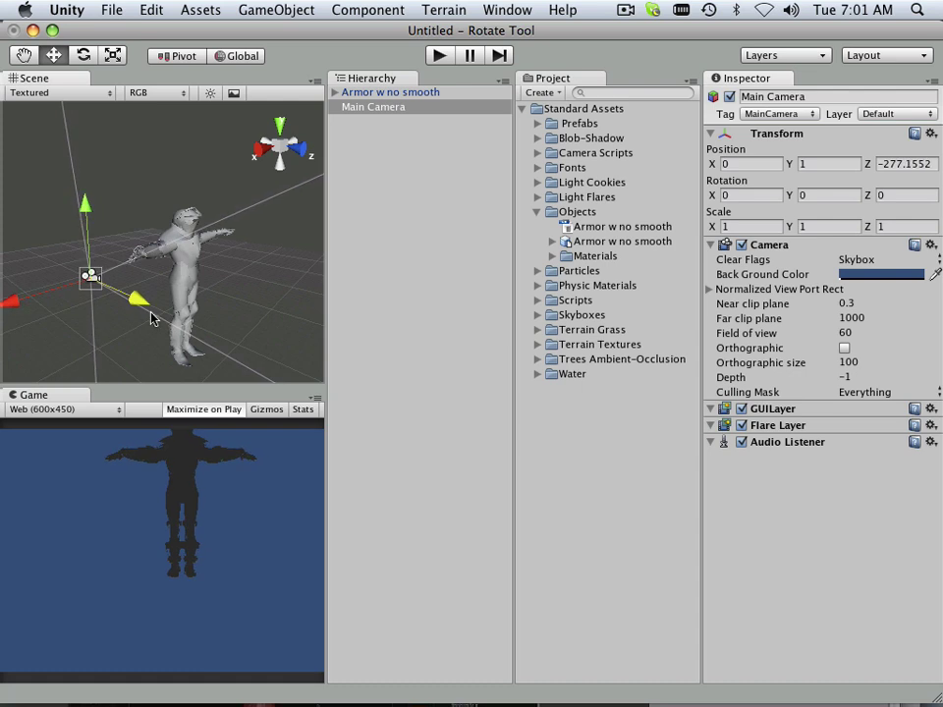
Select the armor, switch to Top view, and set its Y rotation to -180
{"action": "left_click", "coordinate": [190, 281]}
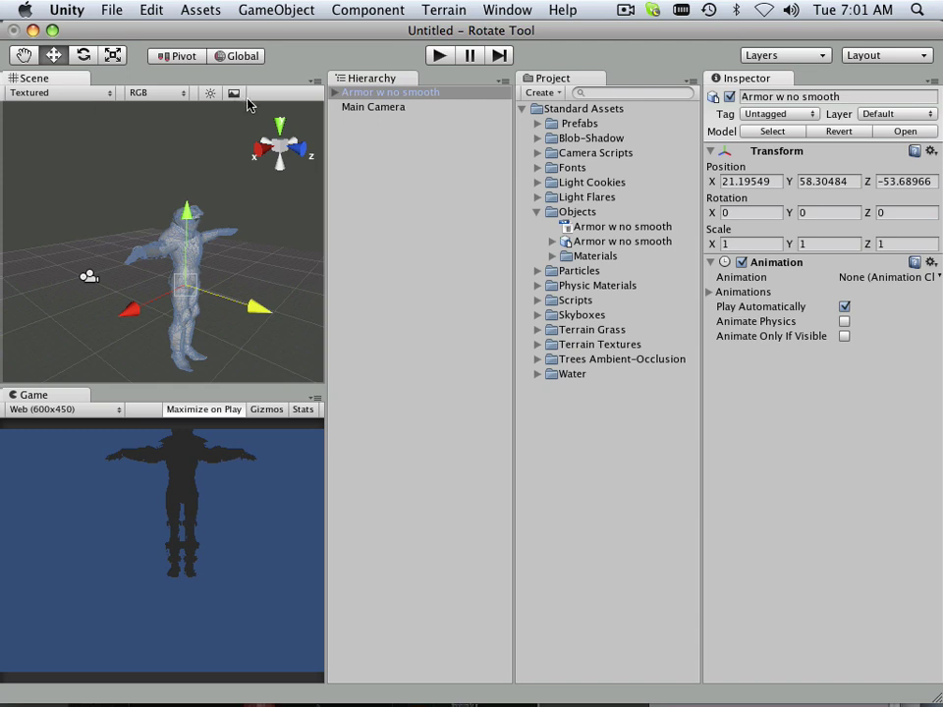
{"action": "left_click", "coordinate": [280, 126]}
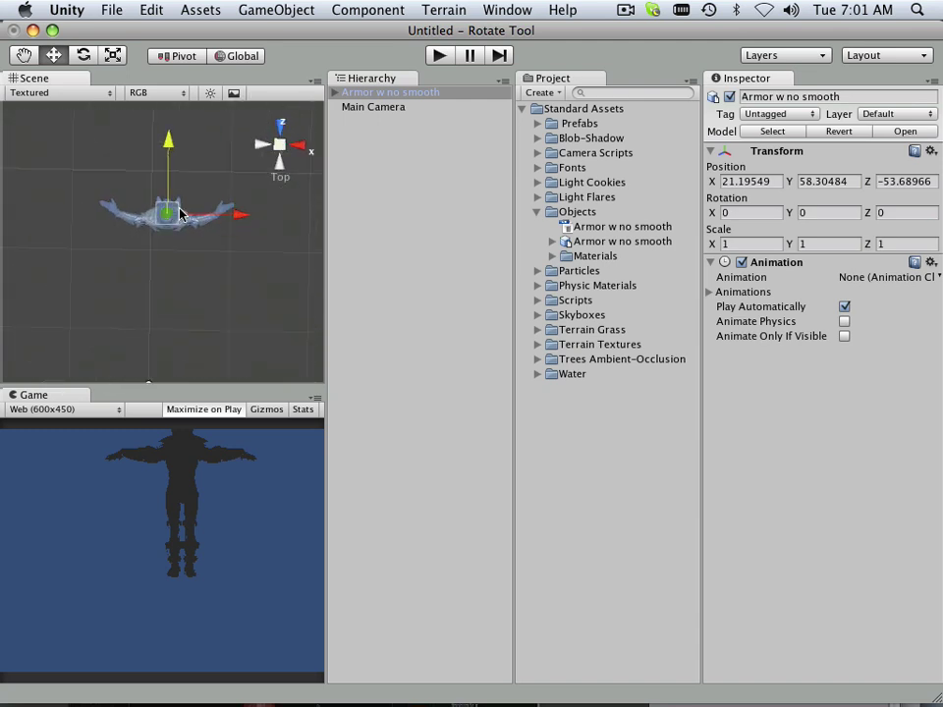
{"action": "left_click", "coordinate": [84, 59]}
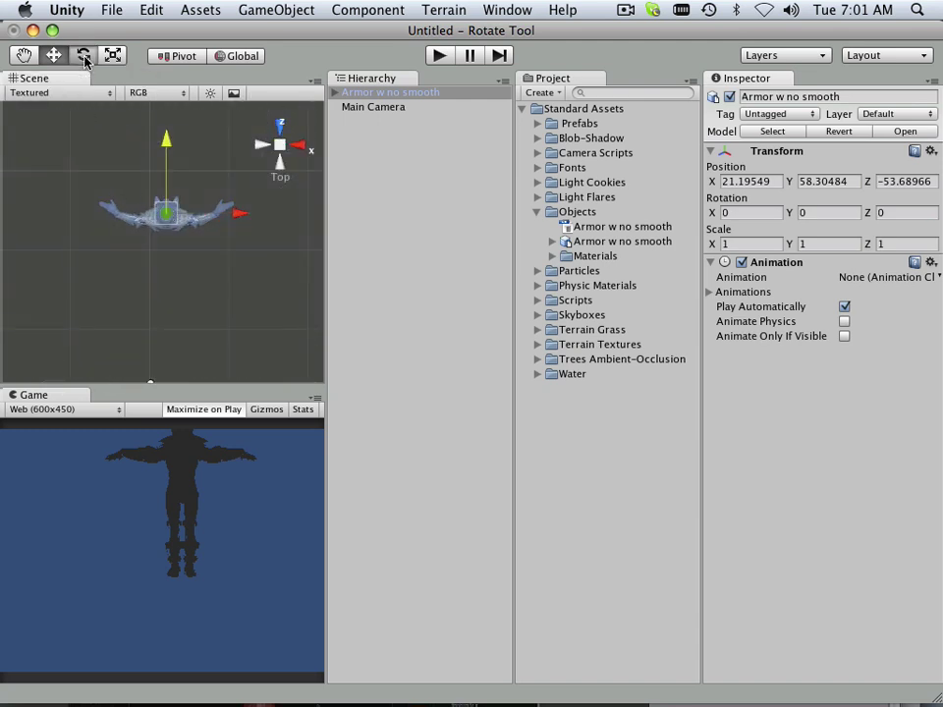
{"action": "left_click_drag", "start_coordinate": [109, 162], "coordinate": [195, 553]}
{"action": "left_click", "coordinate": [822, 218]}
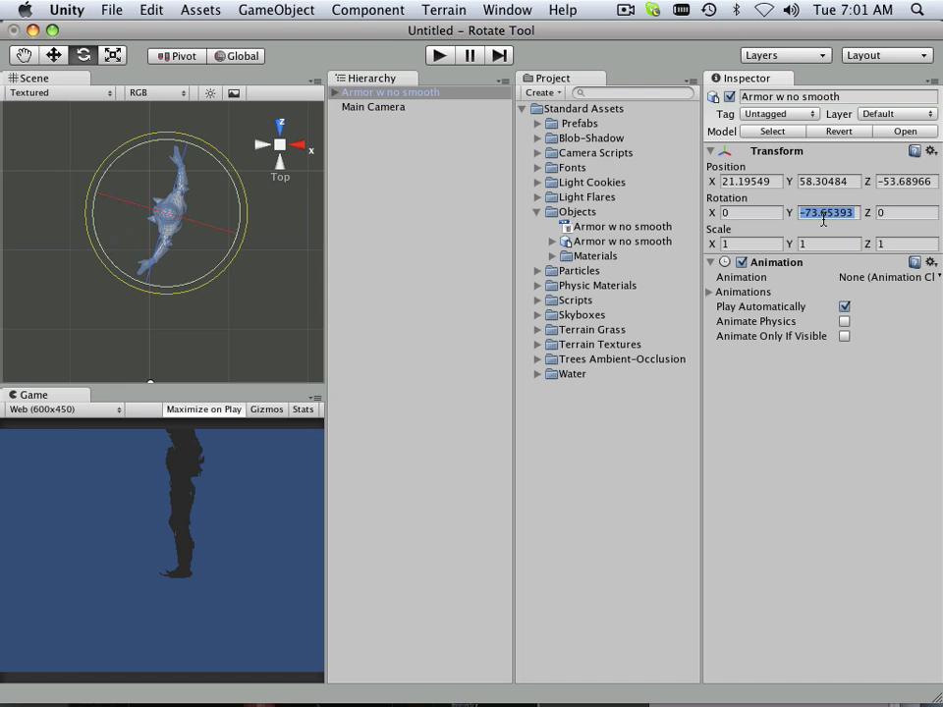
{"action": "type", "text": "-90"}
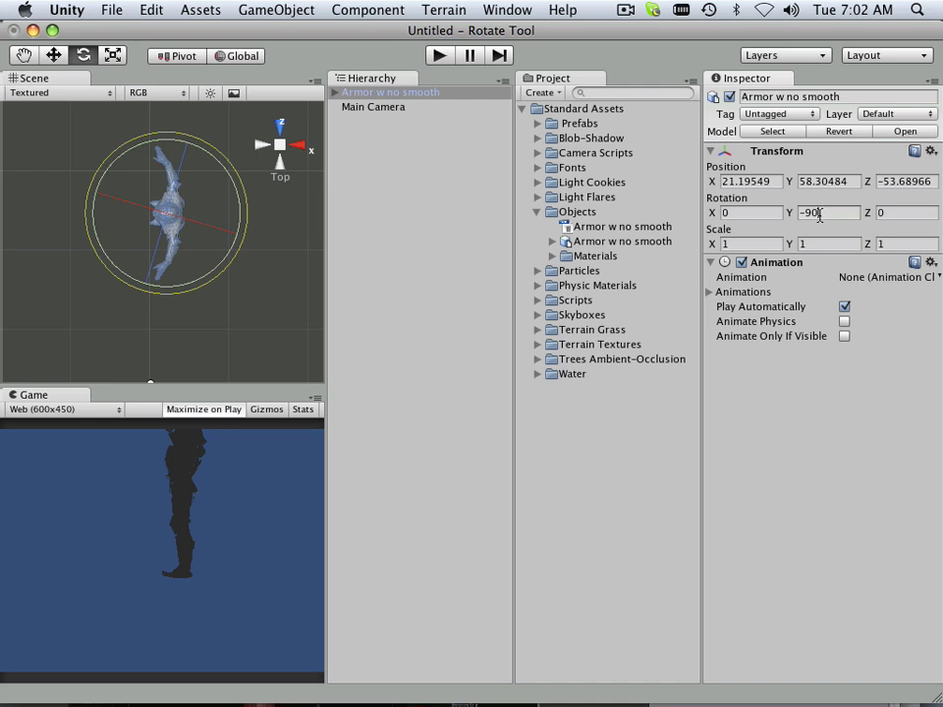
{"action": "key", "text": "Return"}
{"action": "type", "text": "-180"}
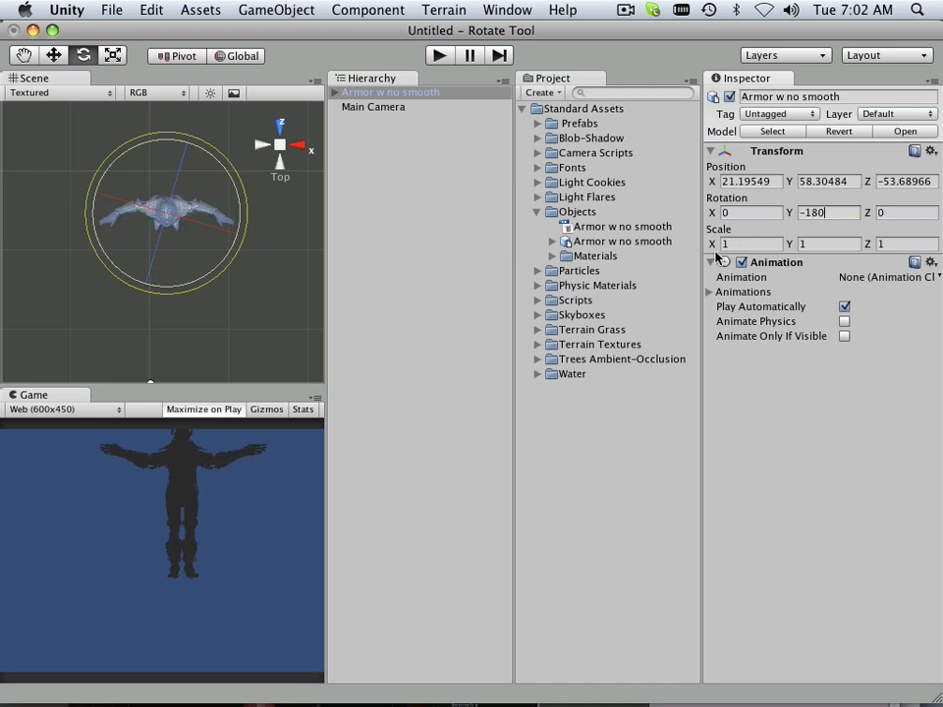
Set the armor's position X, Y and Z to 0
{"action": "left_click", "coordinate": [776, 183]}
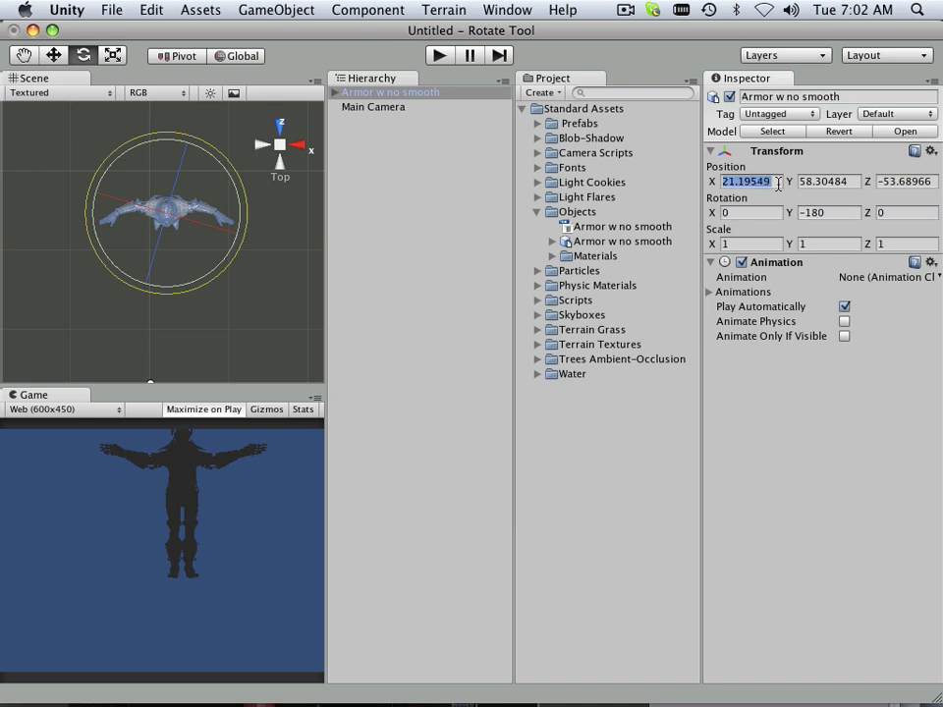
{"action": "type", "text": "0"}
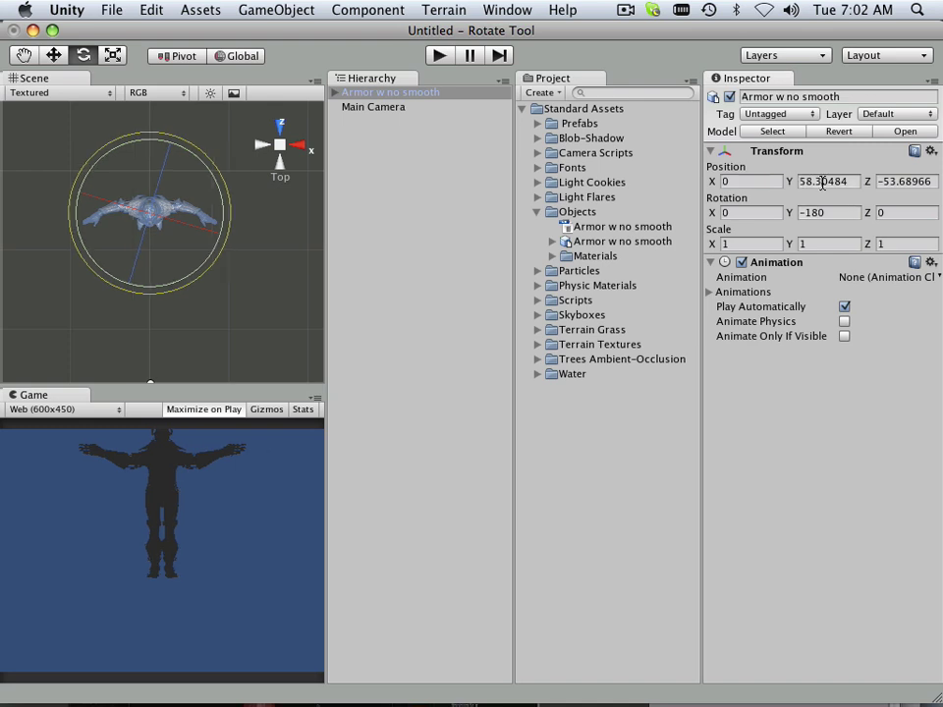
{"action": "left_click_drag", "start_coordinate": [797, 182], "coordinate": [852, 186]}
{"action": "type", "text": "0"}
{"action": "left_click_drag", "start_coordinate": [931, 181], "coordinate": [879, 181]}
{"action": "type", "text": "0"}
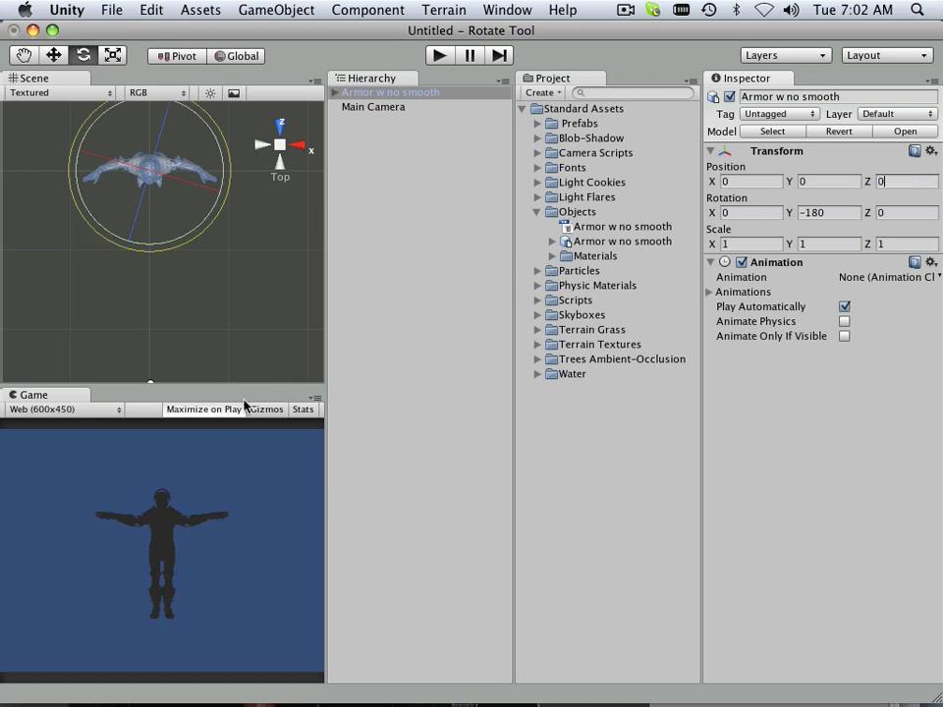
Select the Main Camera to show its position 0, 1, -277.1552 and field of view 60
{"action": "scroll", "coordinate": [151, 351], "scroll_direction": "down", "scroll_amount": 3}
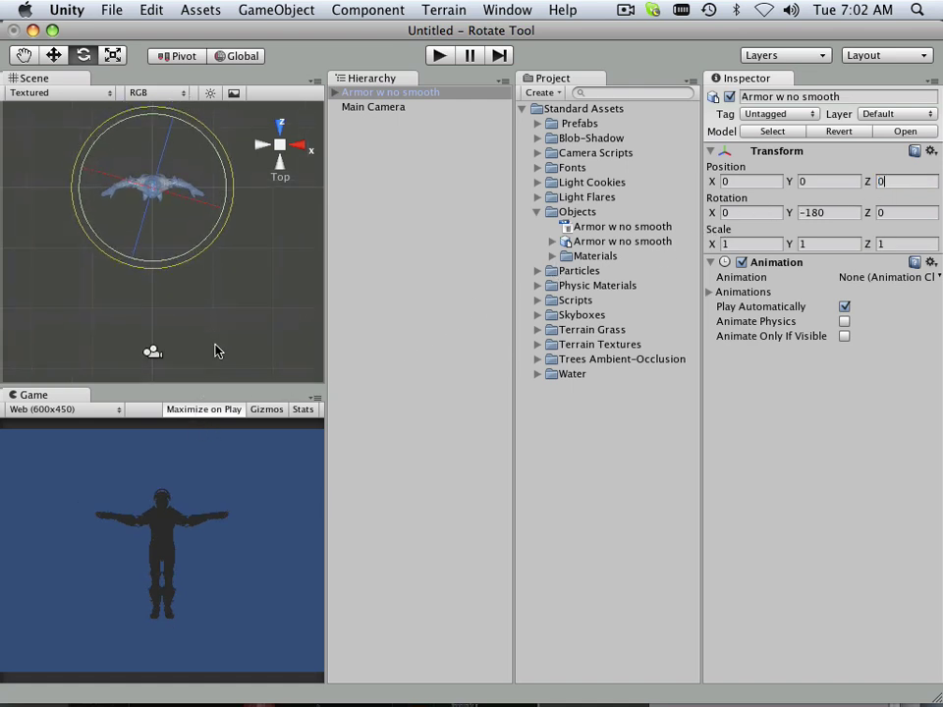
{"action": "left_click", "coordinate": [151, 351]}
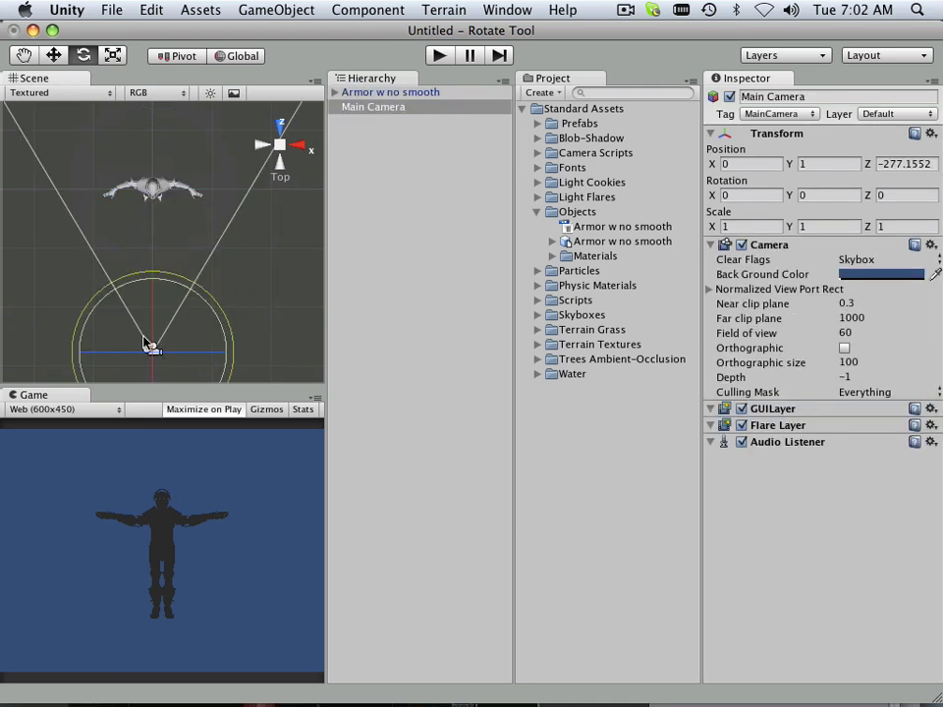
{"action": "scroll", "coordinate": [154, 349], "scroll_direction": "up", "scroll_amount": 2}
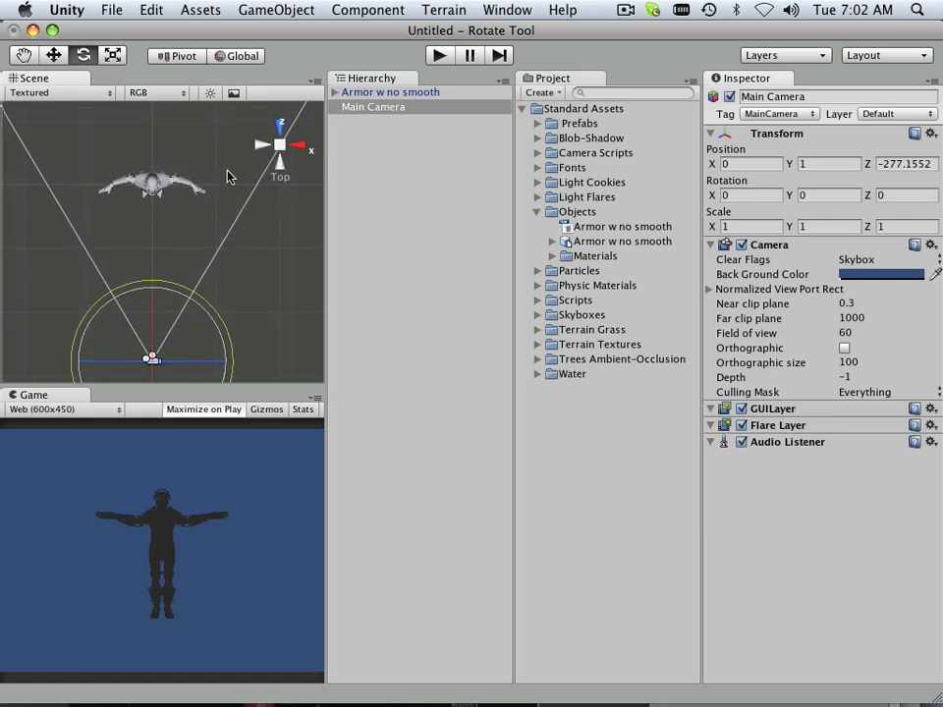
{"action": "left_click", "coordinate": [278, 10]}
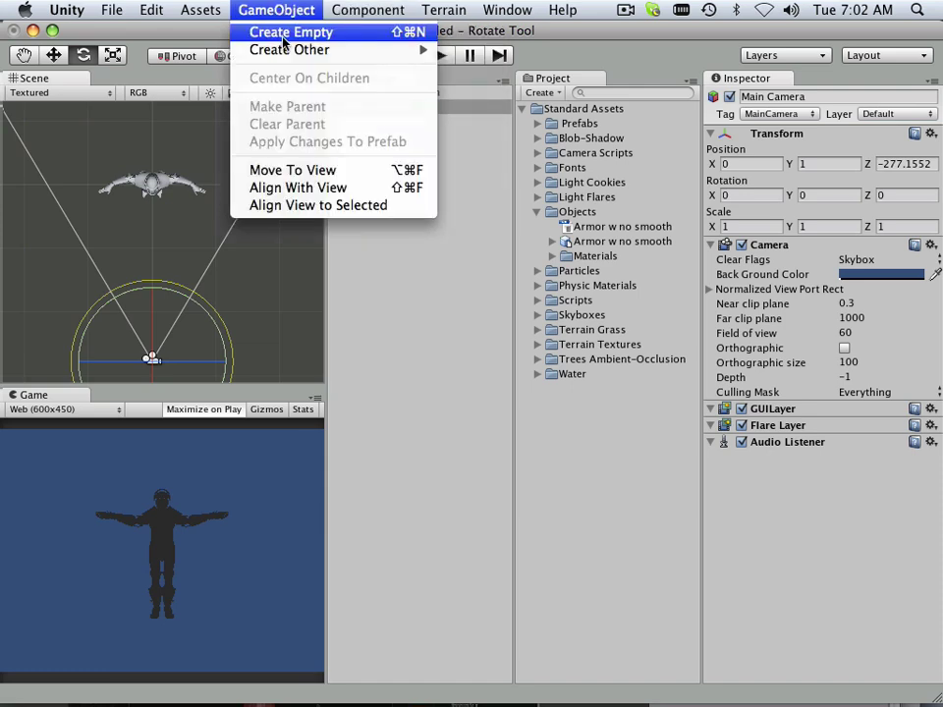
Add a Directional Light, tilt it to about 15.9 on X, and set Intensity 0.44
{"action": "mouse_move", "coordinate": [284, 49]}
{"action": "left_click", "coordinate": [479, 189]}
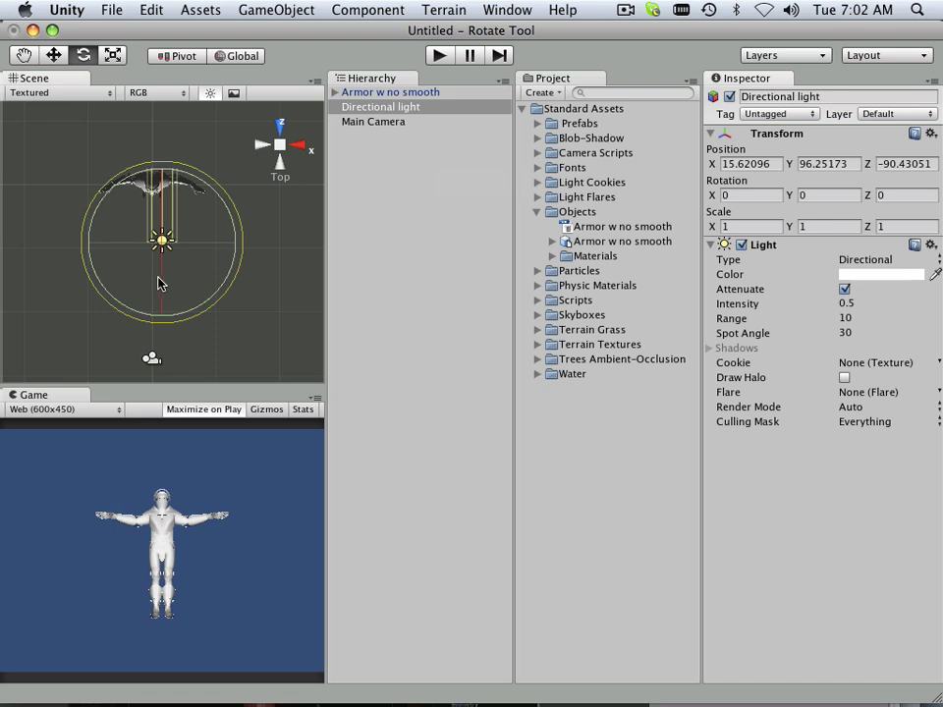
{"action": "left_click_drag", "start_coordinate": [161, 284], "coordinate": [163, 249]}
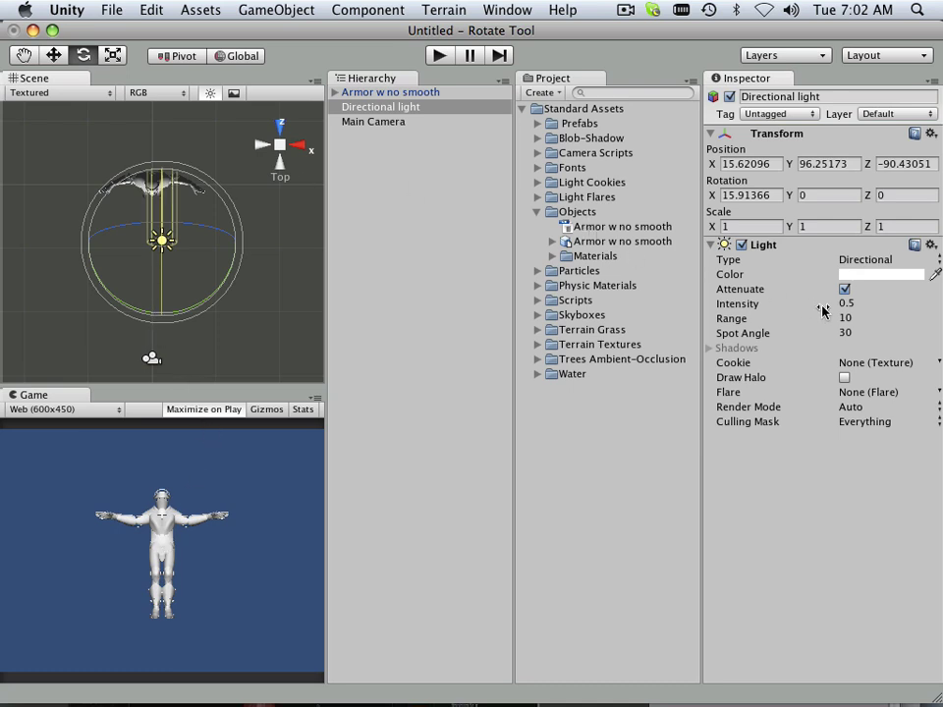
{"action": "left_click_drag", "start_coordinate": [814, 305], "coordinate": [796, 306]}
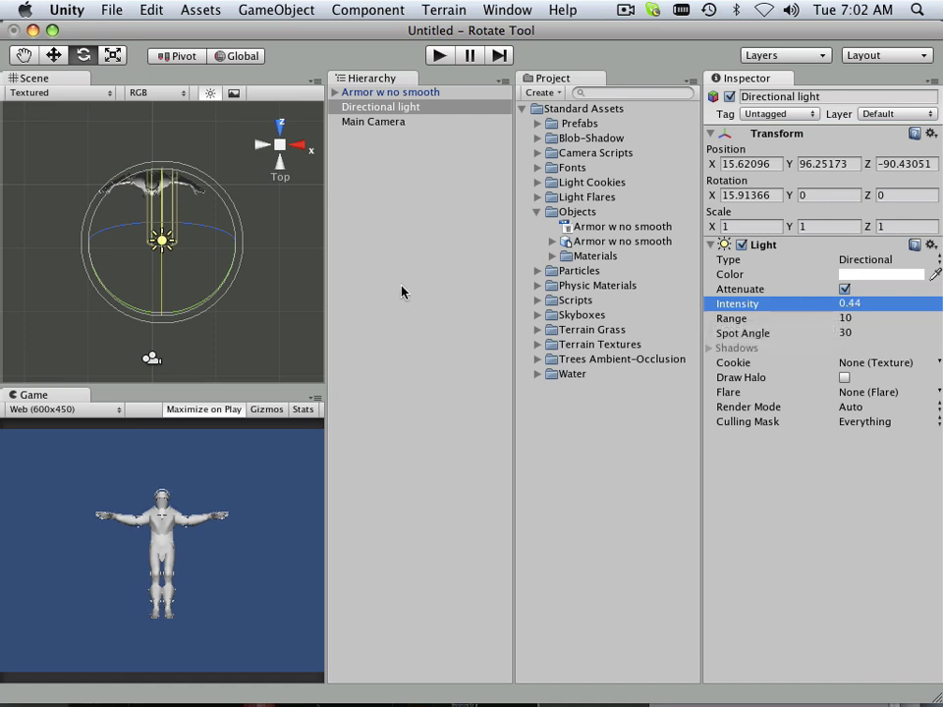
Move the light beside the armor to position 126.8802, 113.1552, -149.6729
{"action": "left_click", "coordinate": [54, 56]}
{"action": "left_click_drag", "start_coordinate": [235, 244], "coordinate": [304, 247]}
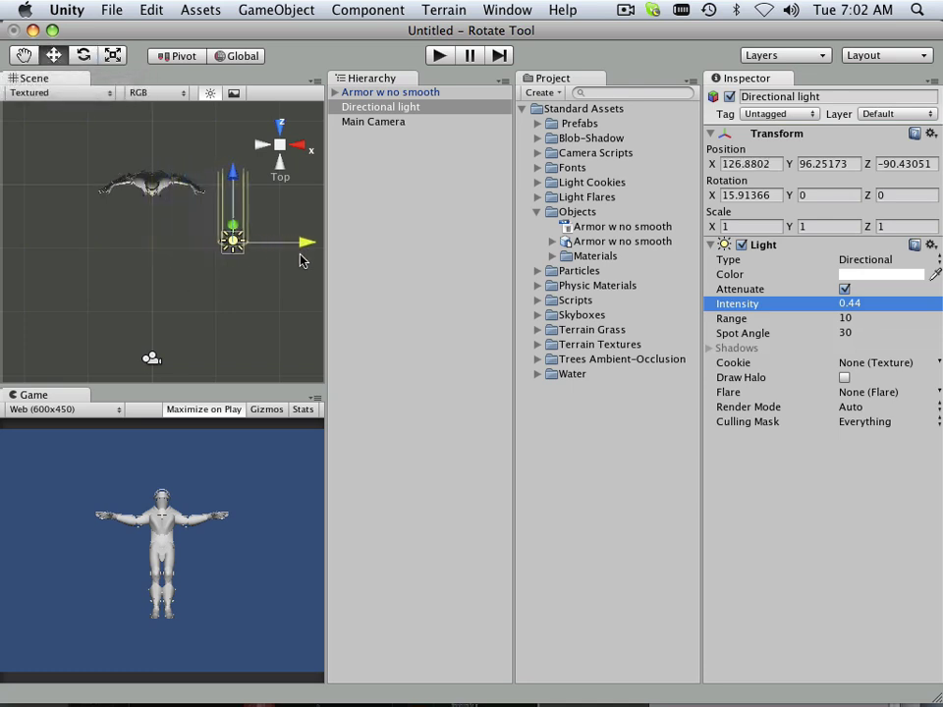
{"action": "left_click_drag", "start_coordinate": [233, 183], "coordinate": [232, 222]}
{"action": "scroll", "coordinate": [193, 343], "scroll_direction": "up", "scroll_amount": 3}
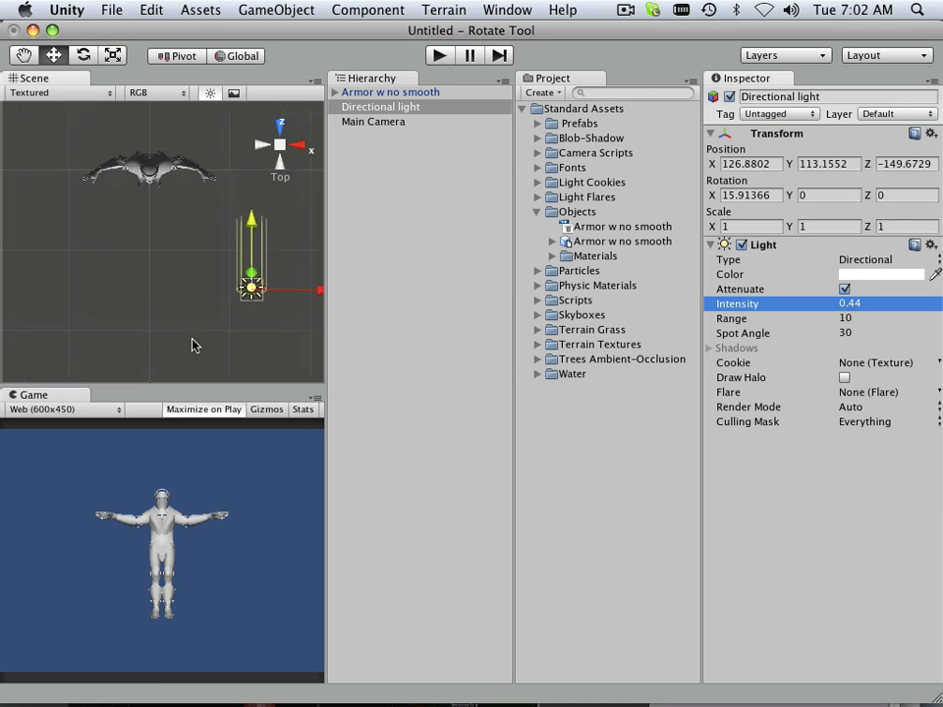
{"action": "scroll", "coordinate": [186, 344], "scroll_direction": "down", "scroll_amount": 3}
{"action": "scroll", "coordinate": [183, 344], "scroll_direction": "up", "scroll_amount": 1}
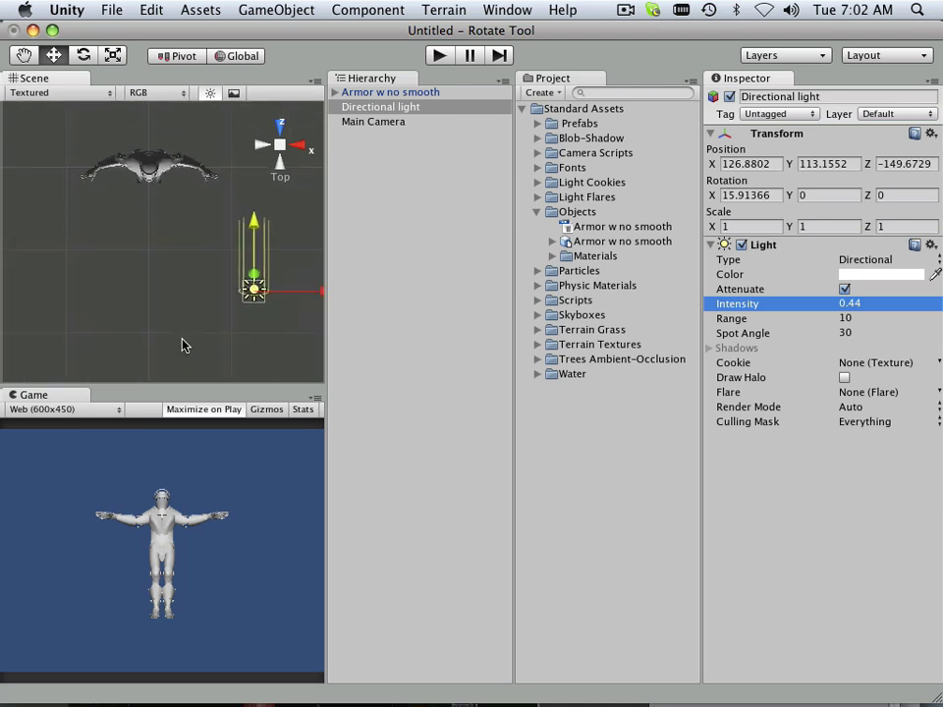
{"action": "scroll", "coordinate": [183, 345], "scroll_direction": "down", "scroll_amount": 4}
{"action": "scroll", "coordinate": [183, 347], "scroll_direction": "up", "scroll_amount": 6}
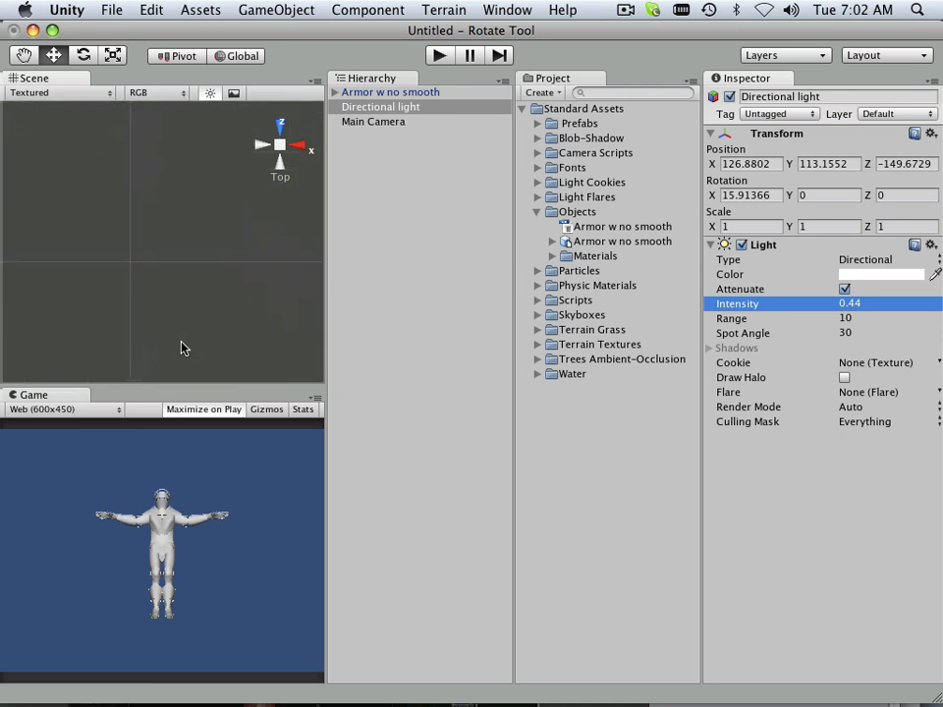
{"action": "scroll", "coordinate": [183, 347], "scroll_direction": "down", "scroll_amount": 5}
{"action": "scroll", "coordinate": [186, 355], "scroll_direction": "down", "scroll_amount": 1}
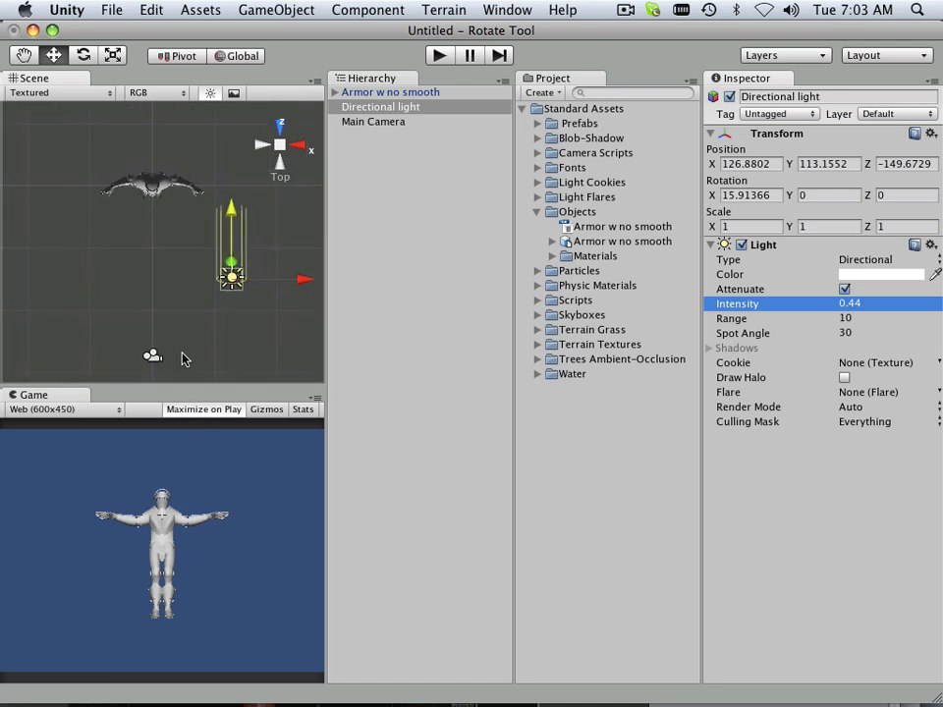
Narrow the Main Camera's field of view to 37.73197 so the armor fills the Game view
{"action": "left_click", "coordinate": [157, 357]}
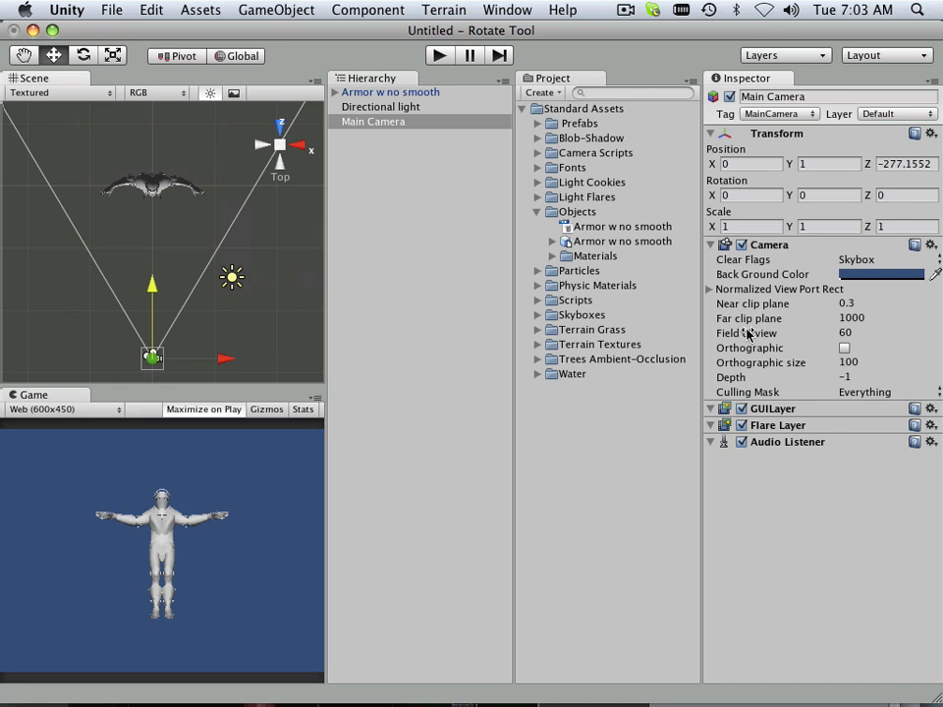
{"action": "left_click_drag", "start_coordinate": [746, 334], "coordinate": [656, 334]}
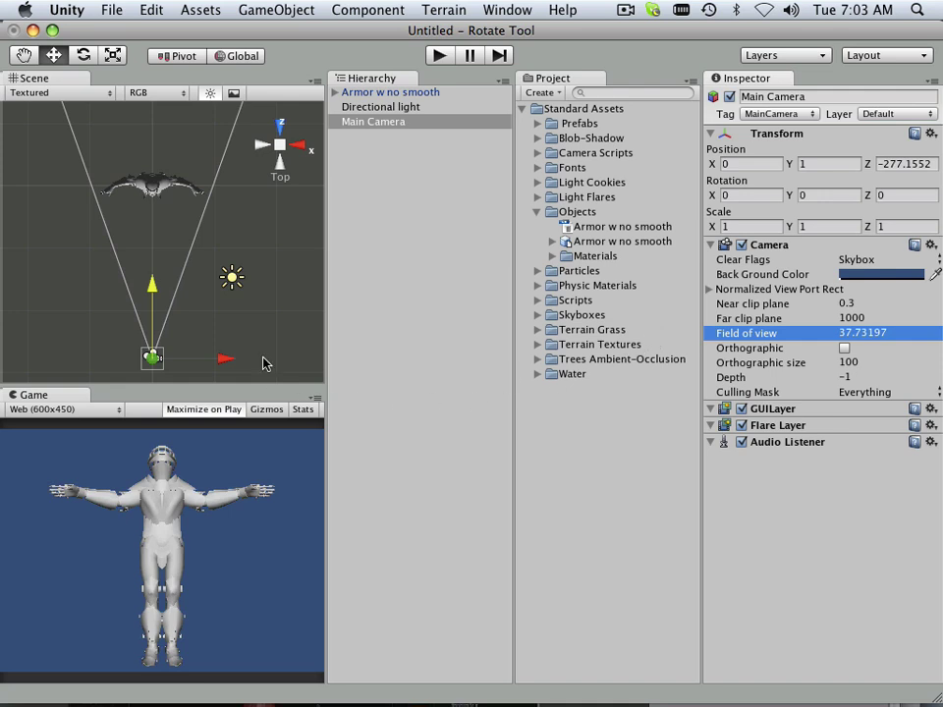
{"action": "left_click", "coordinate": [137, 194]}
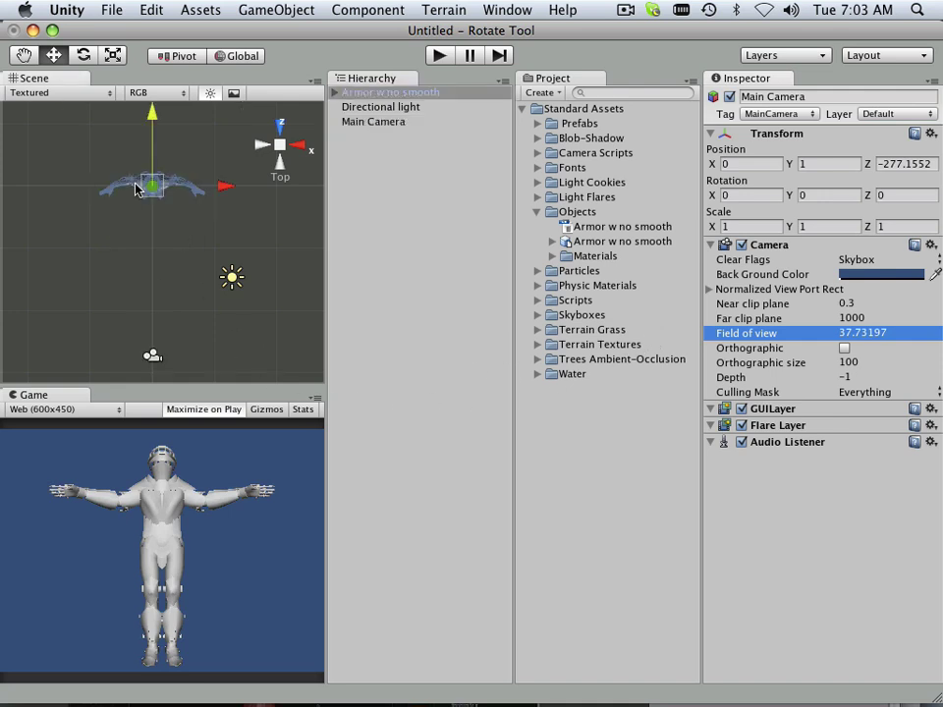
{"action": "left_click", "coordinate": [84, 56]}
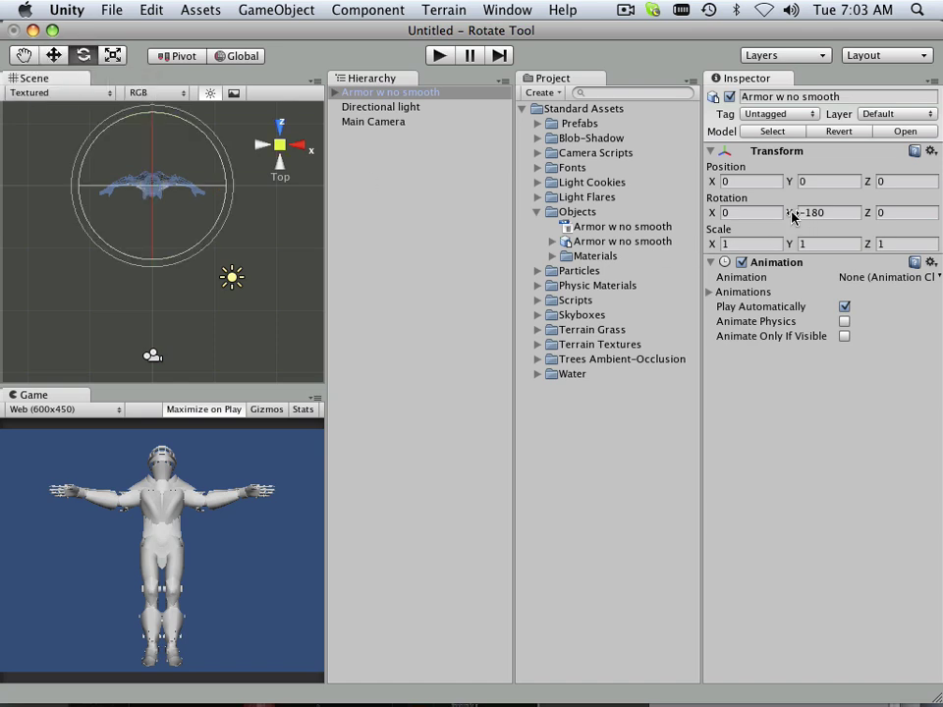
{"action": "left_click_drag", "start_coordinate": [792, 217], "coordinate": [655, 277]}
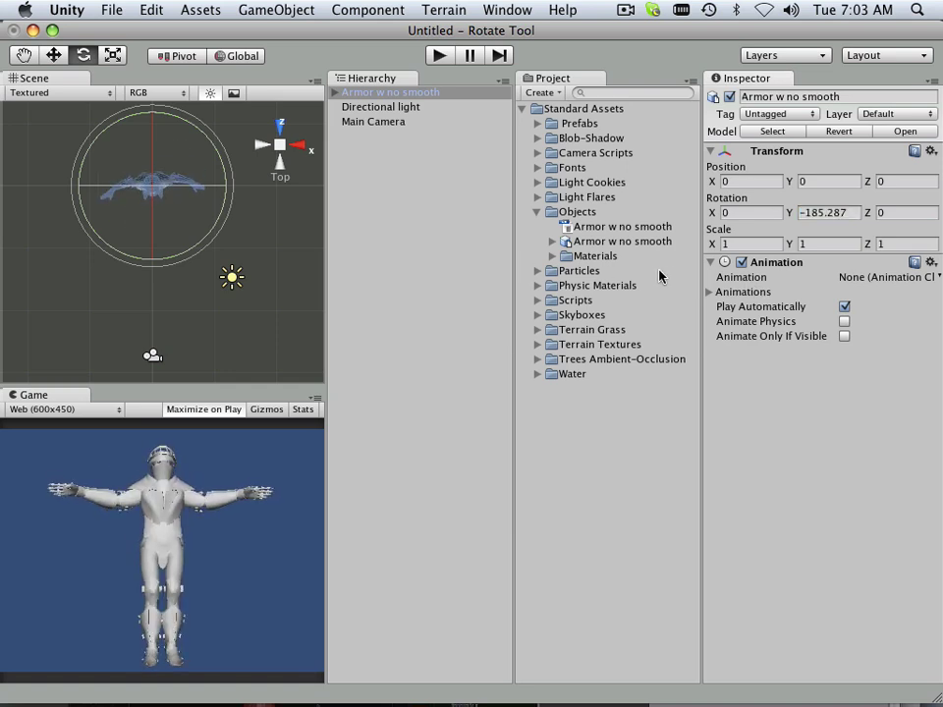
{"action": "left_click", "coordinate": [853, 214]}
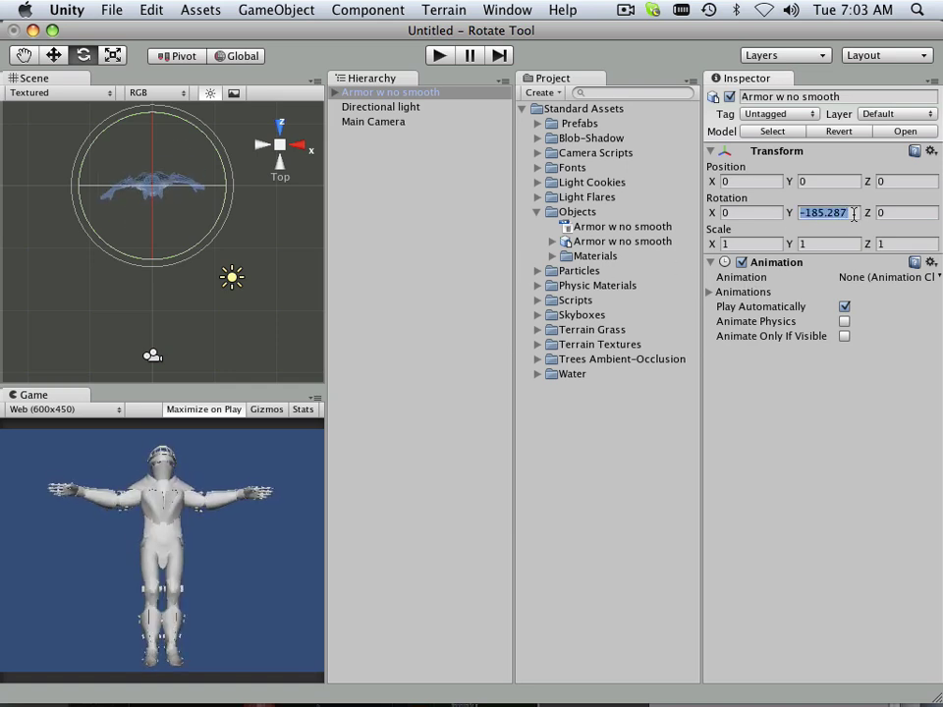
{"action": "type", "text": "-180"}
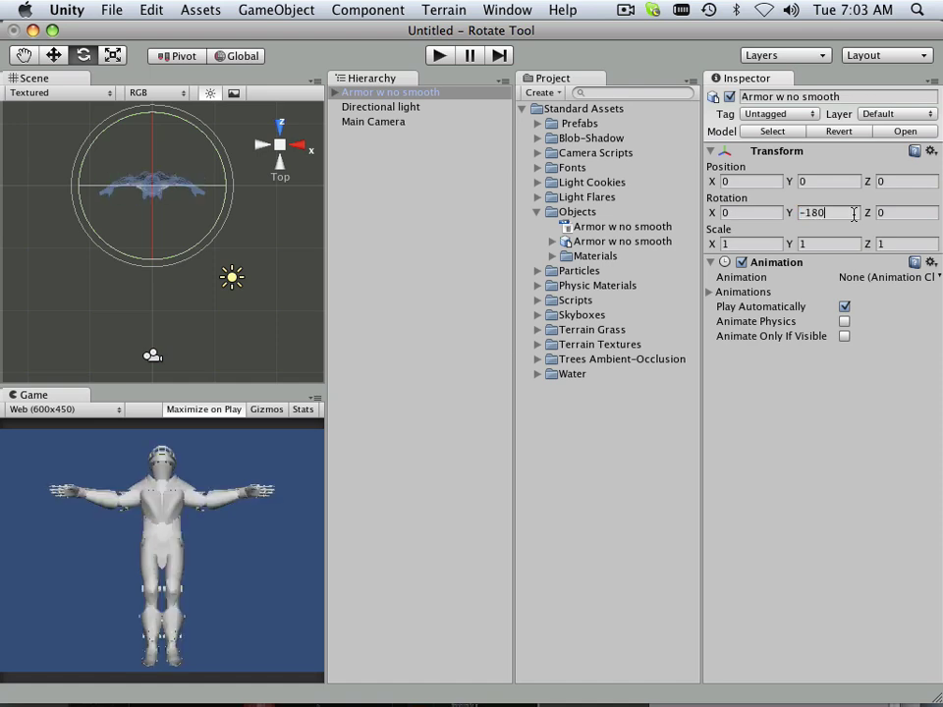